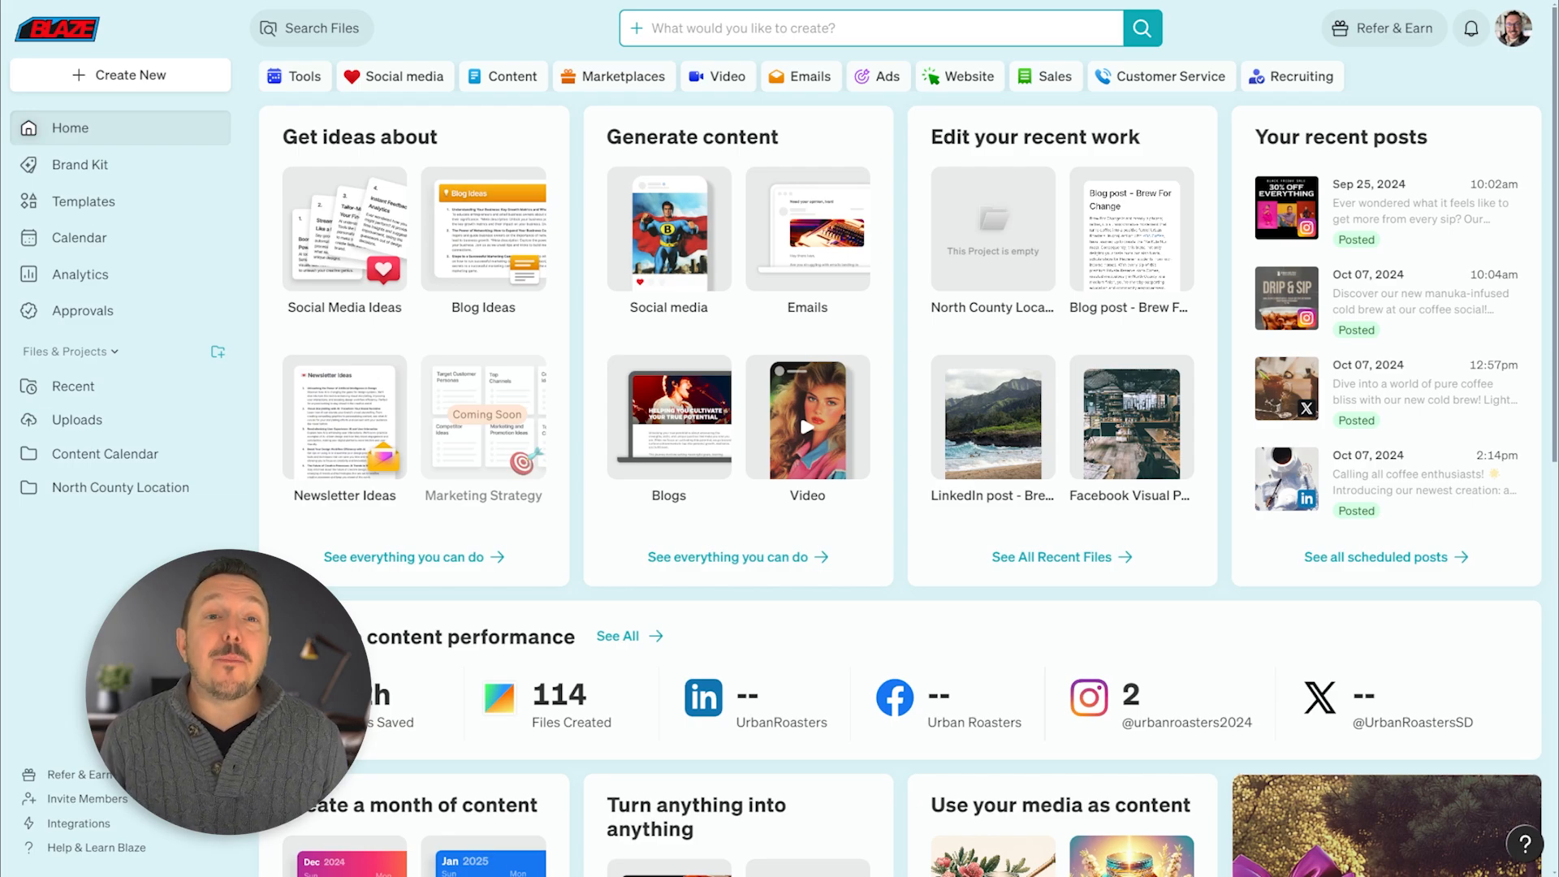
- Start creating a new Facebook Text Post from the social media content types
{"action": "left_click", "coordinate": [124, 78]}
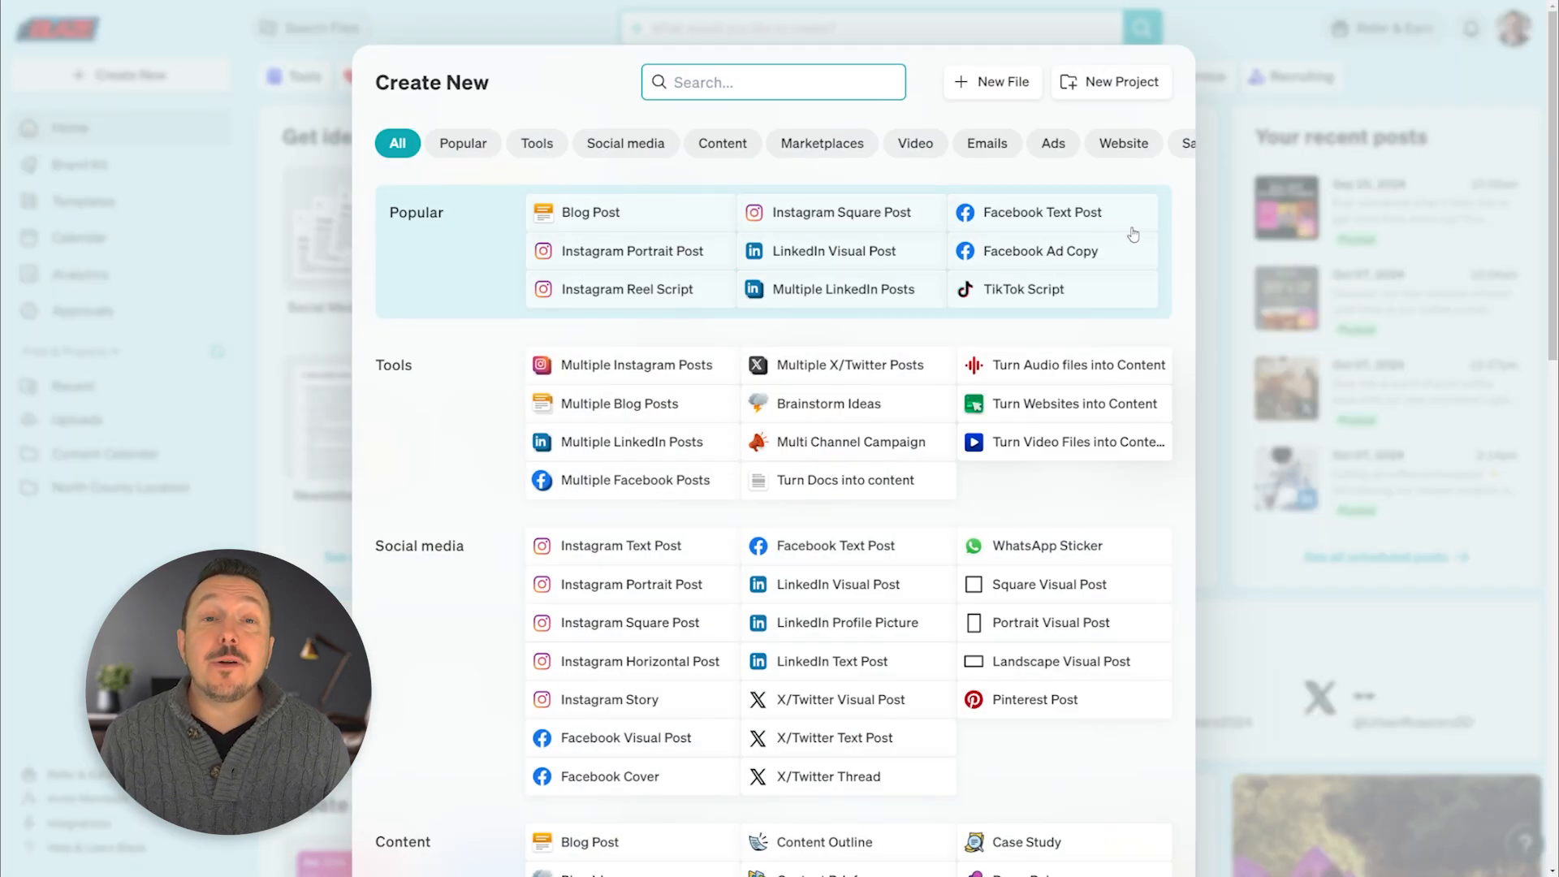
{"action": "scroll", "coordinate": [1133, 234], "scroll_direction": "down", "scroll_amount": 15}
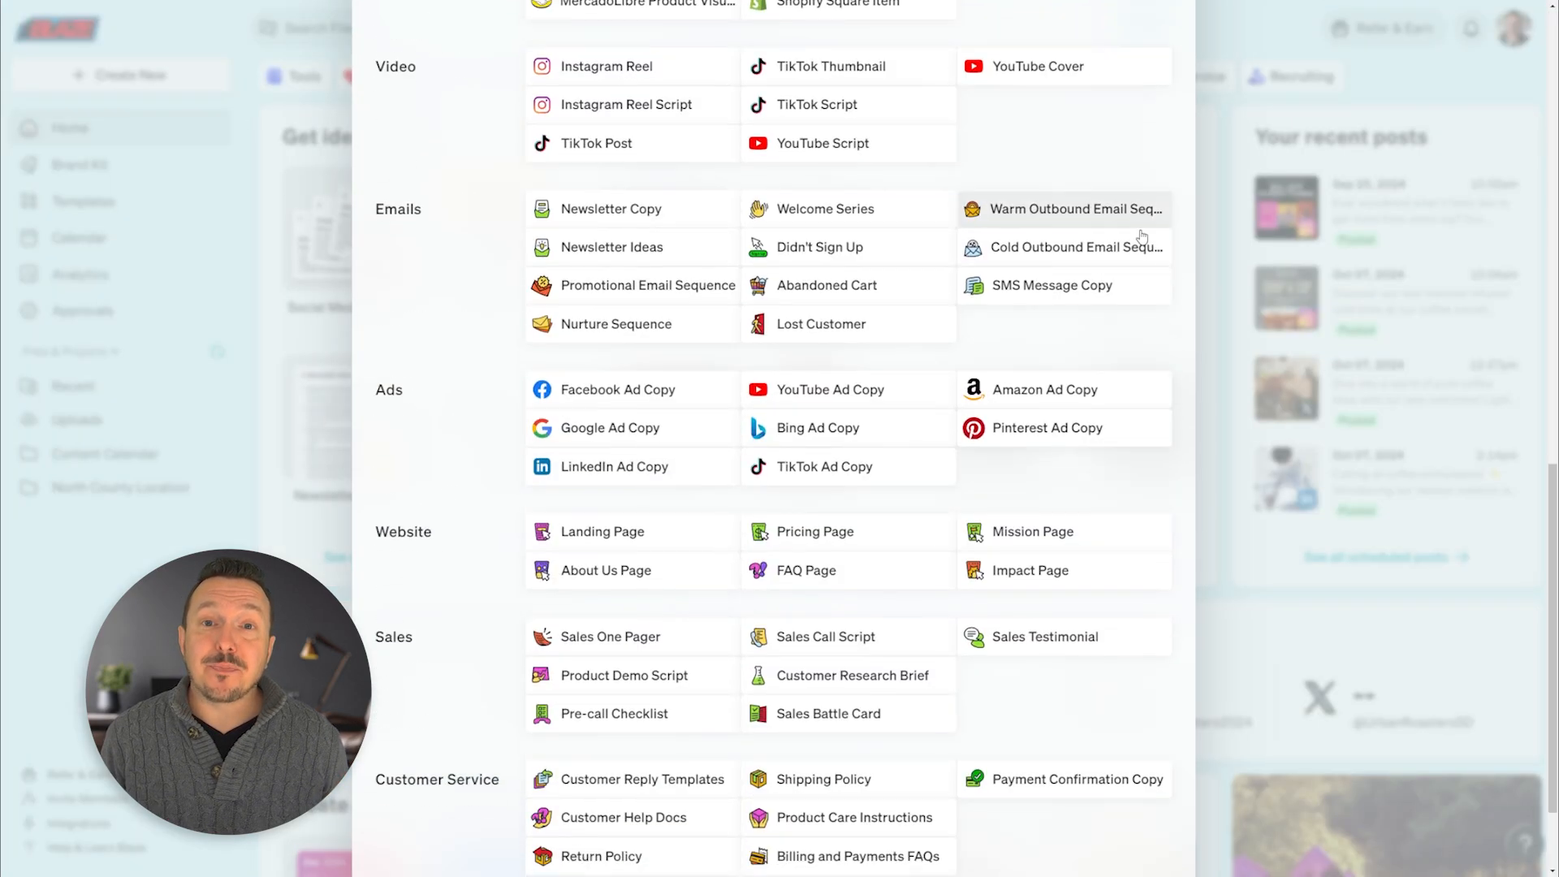
{"action": "scroll", "coordinate": [1141, 236], "scroll_direction": "up", "scroll_amount": 15}
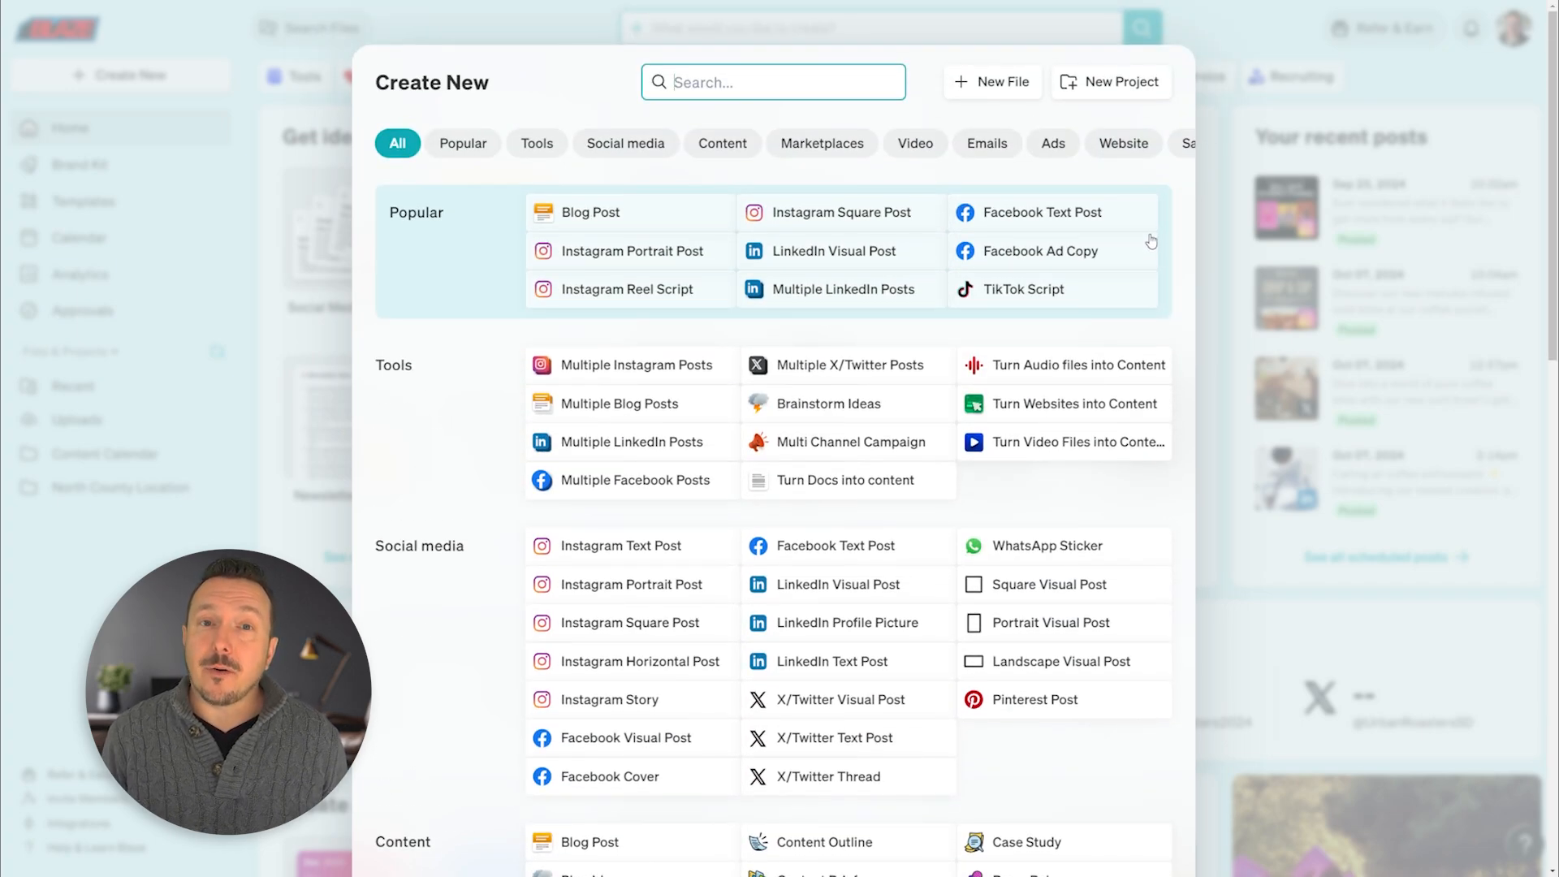
{"action": "left_click", "coordinate": [618, 154]}
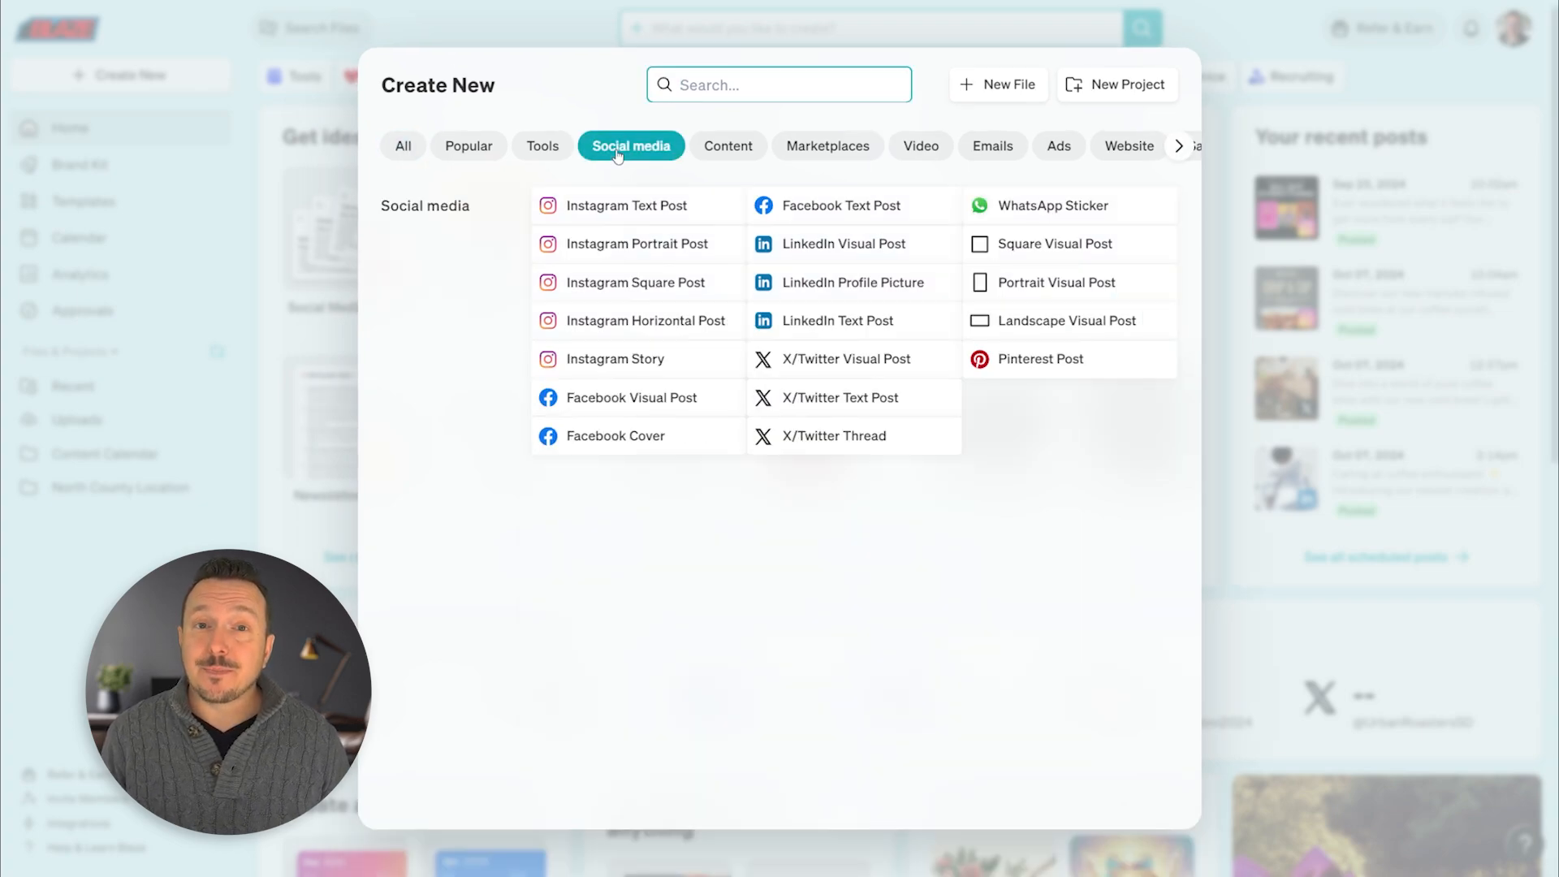
{"action": "left_click", "coordinate": [419, 243]}
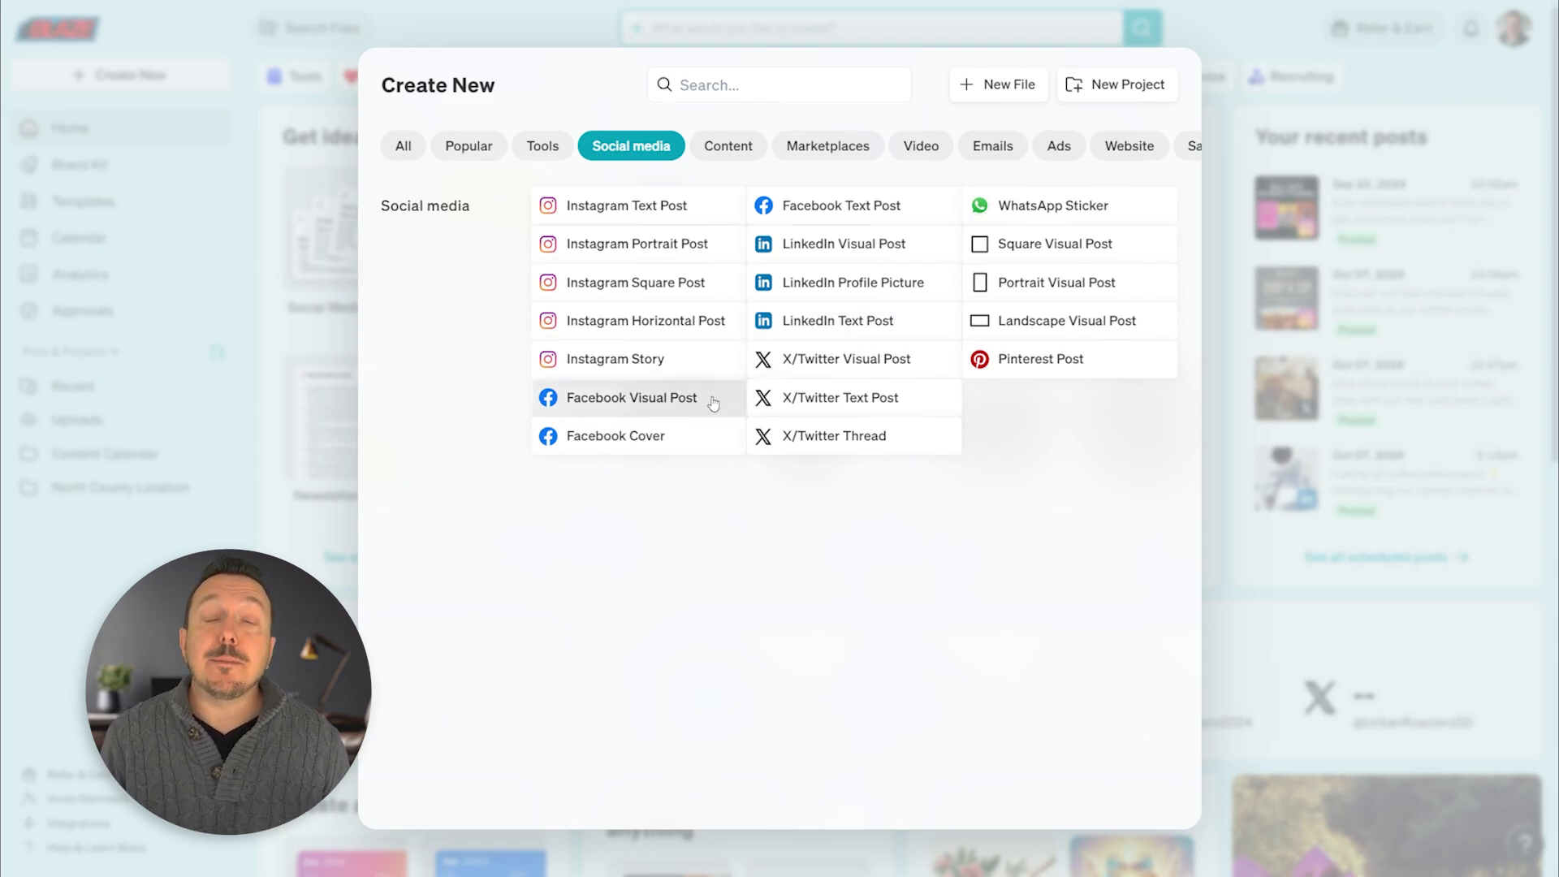
{"action": "left_click", "coordinate": [927, 215]}
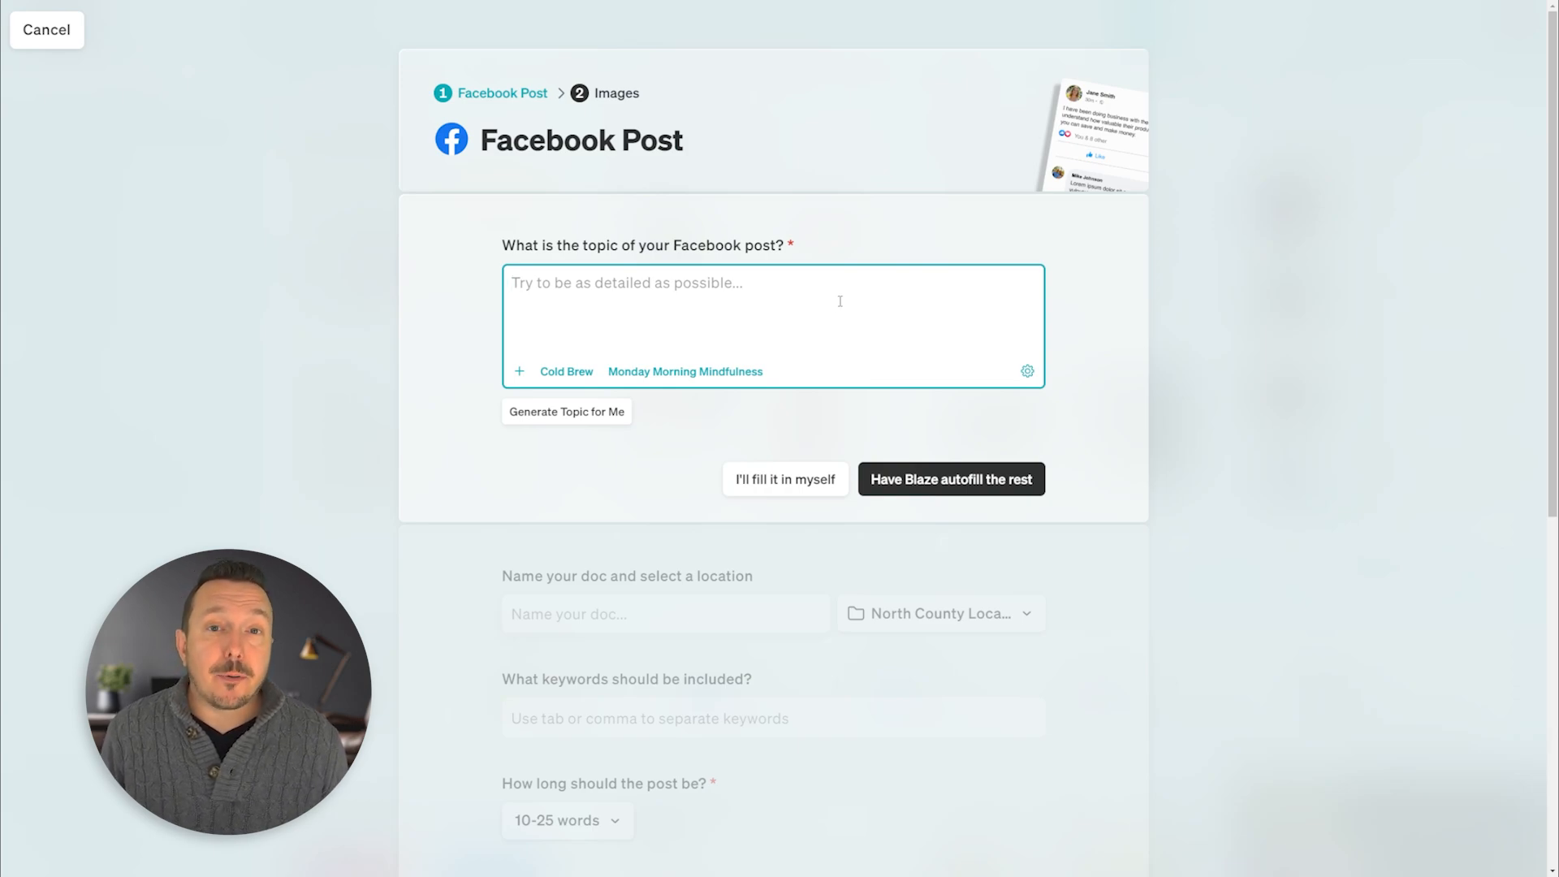
- Enter "caroling at urban roasters" as the post topic and have Blaze autofill the rest, keeping North County Location as the project
{"action": "type", "text": "caroling at urban roasters"}
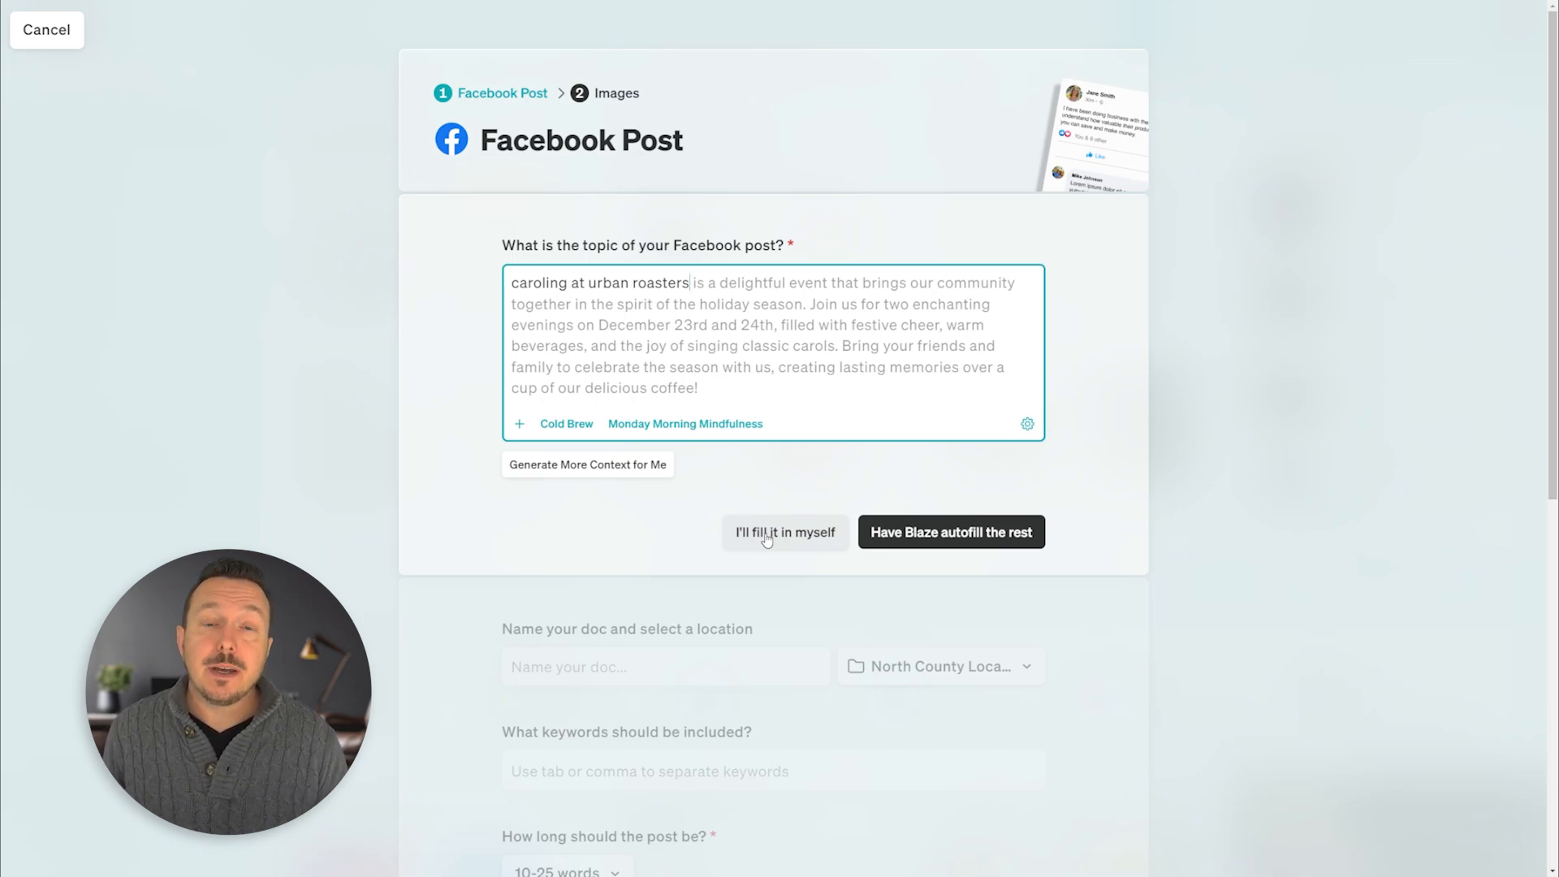
{"action": "left_click", "coordinate": [900, 544]}
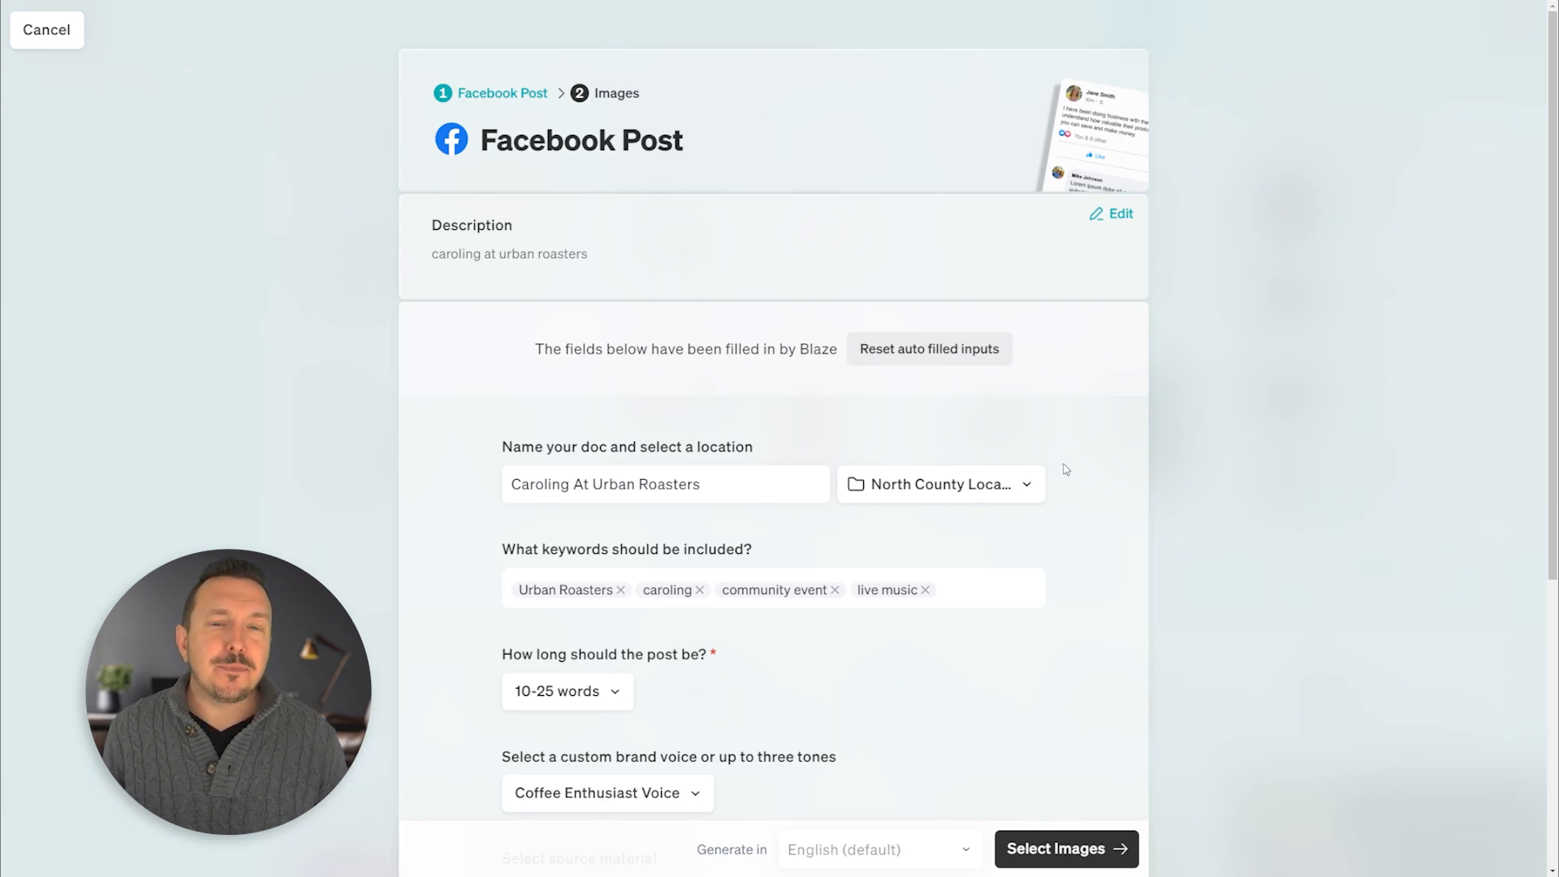
{"action": "left_click", "coordinate": [1025, 487]}
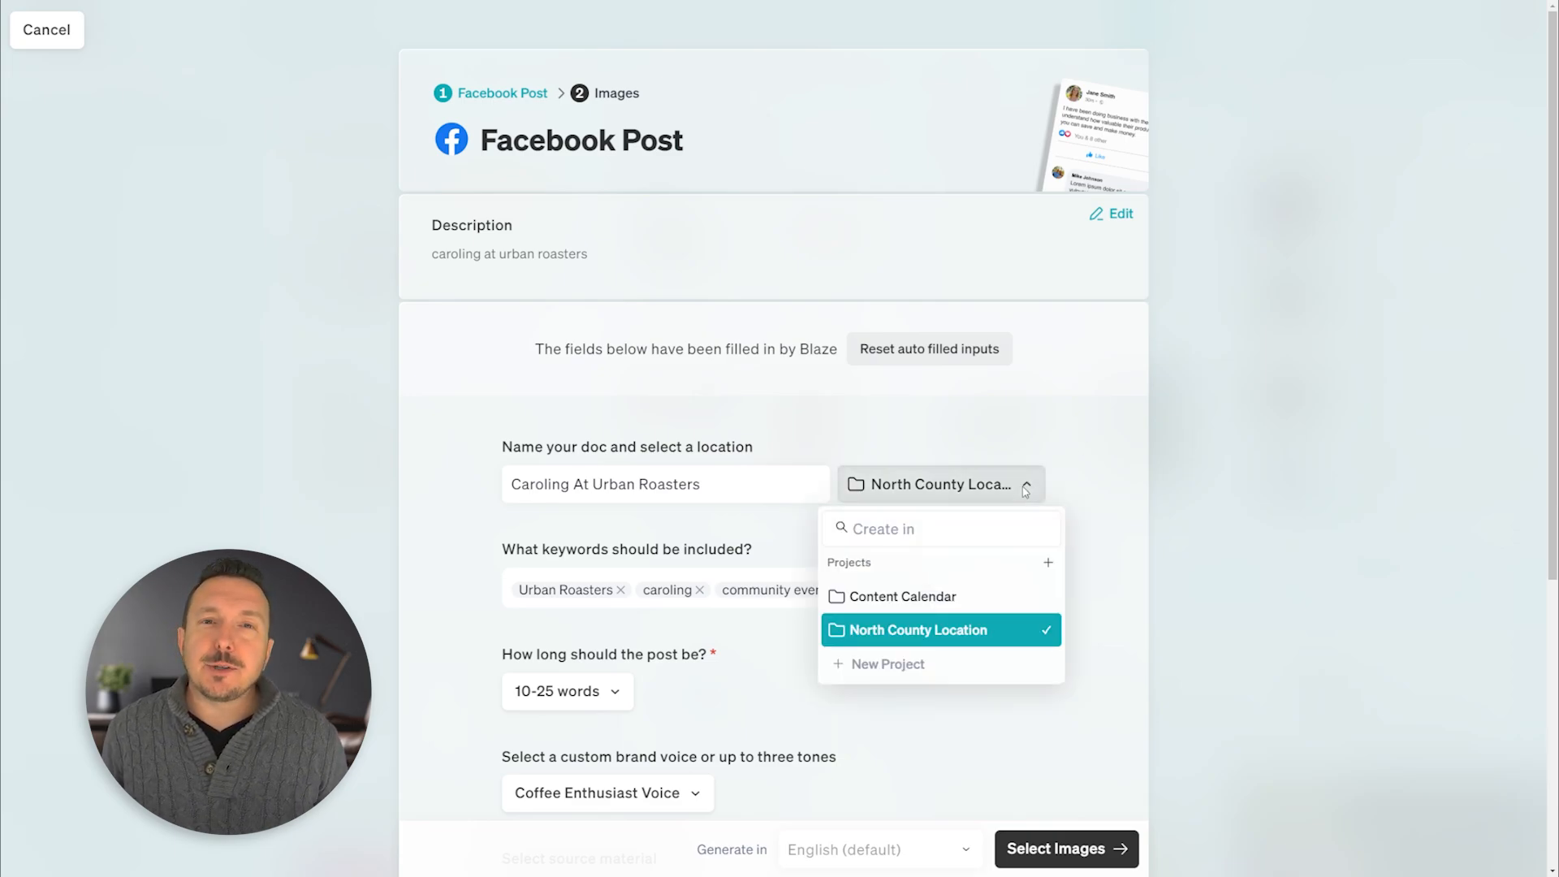
{"action": "left_click", "coordinate": [1103, 509]}
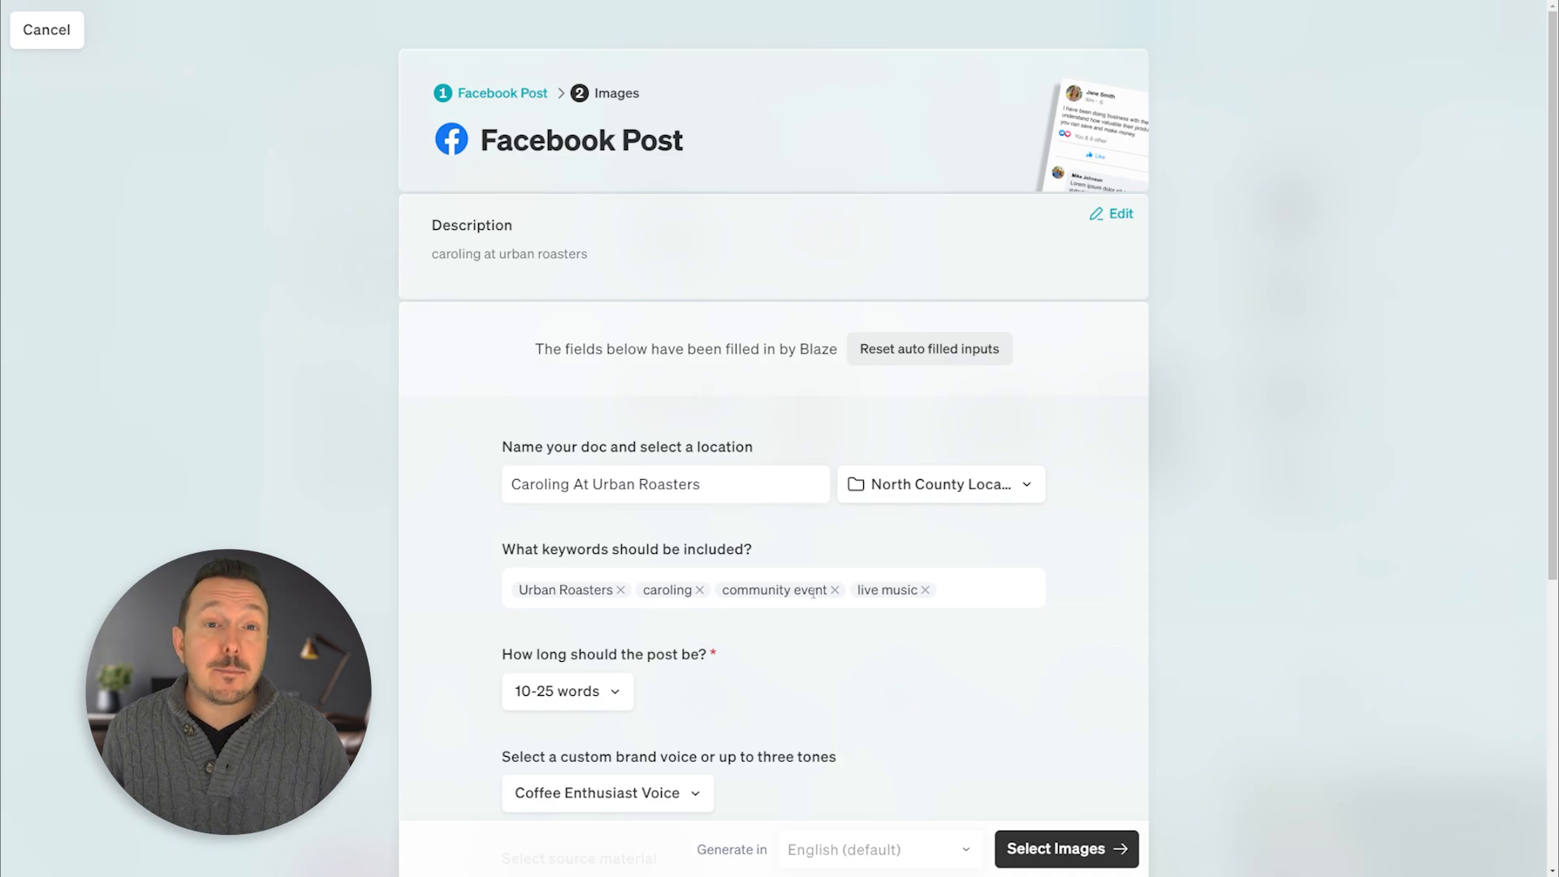
- Remove the "live music" keyword and set the post length to 25-50 words
{"action": "left_click", "coordinate": [925, 591]}
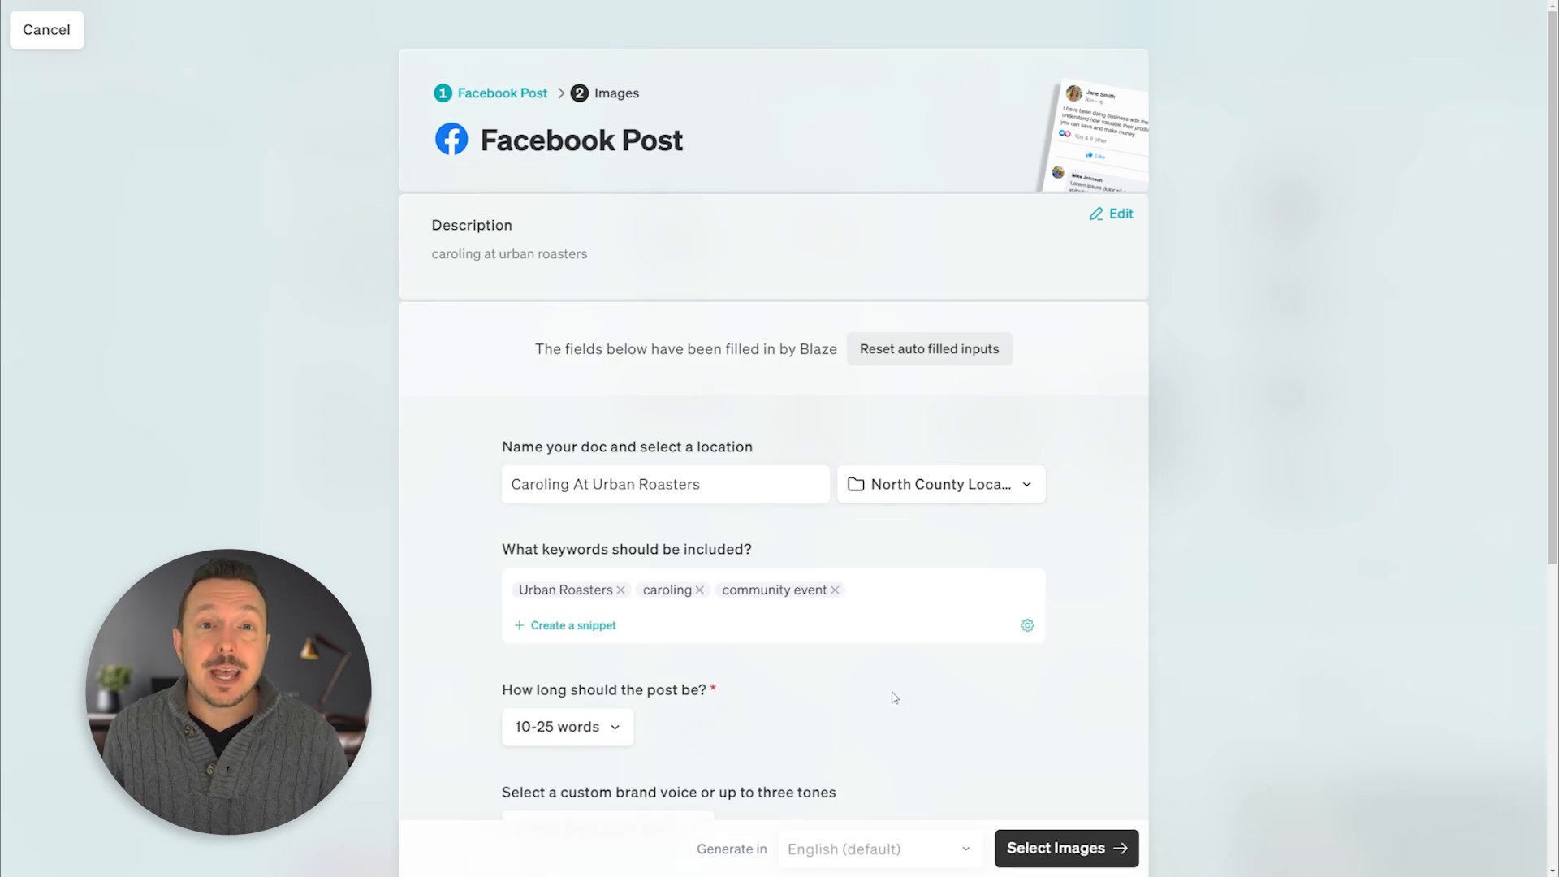
{"action": "scroll", "coordinate": [896, 686], "scroll_direction": "down", "scroll_amount": 3}
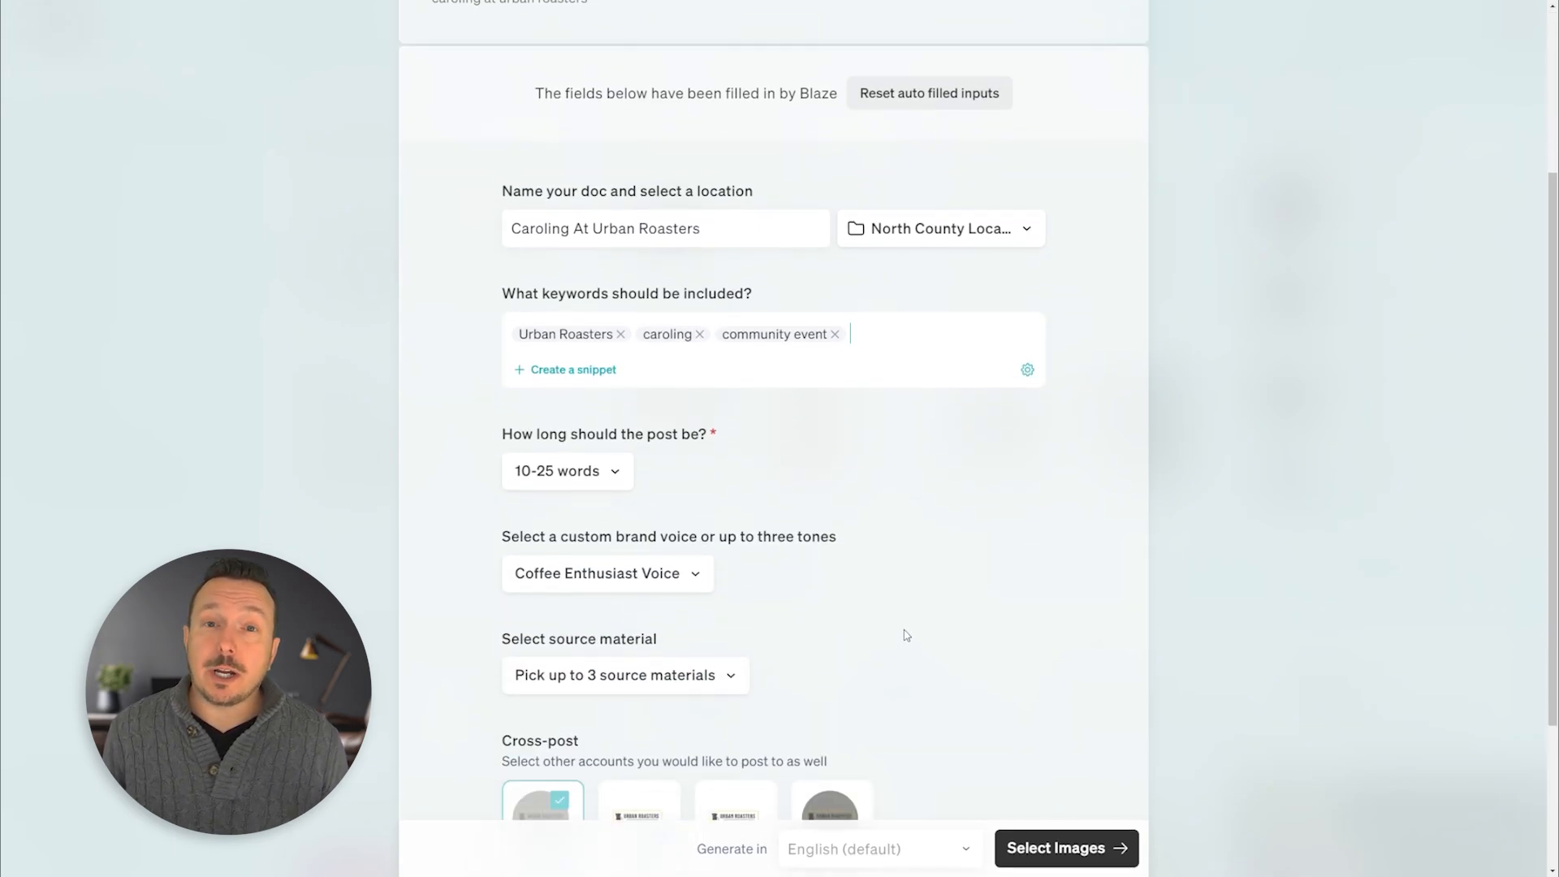
{"action": "left_click", "coordinate": [614, 471]}
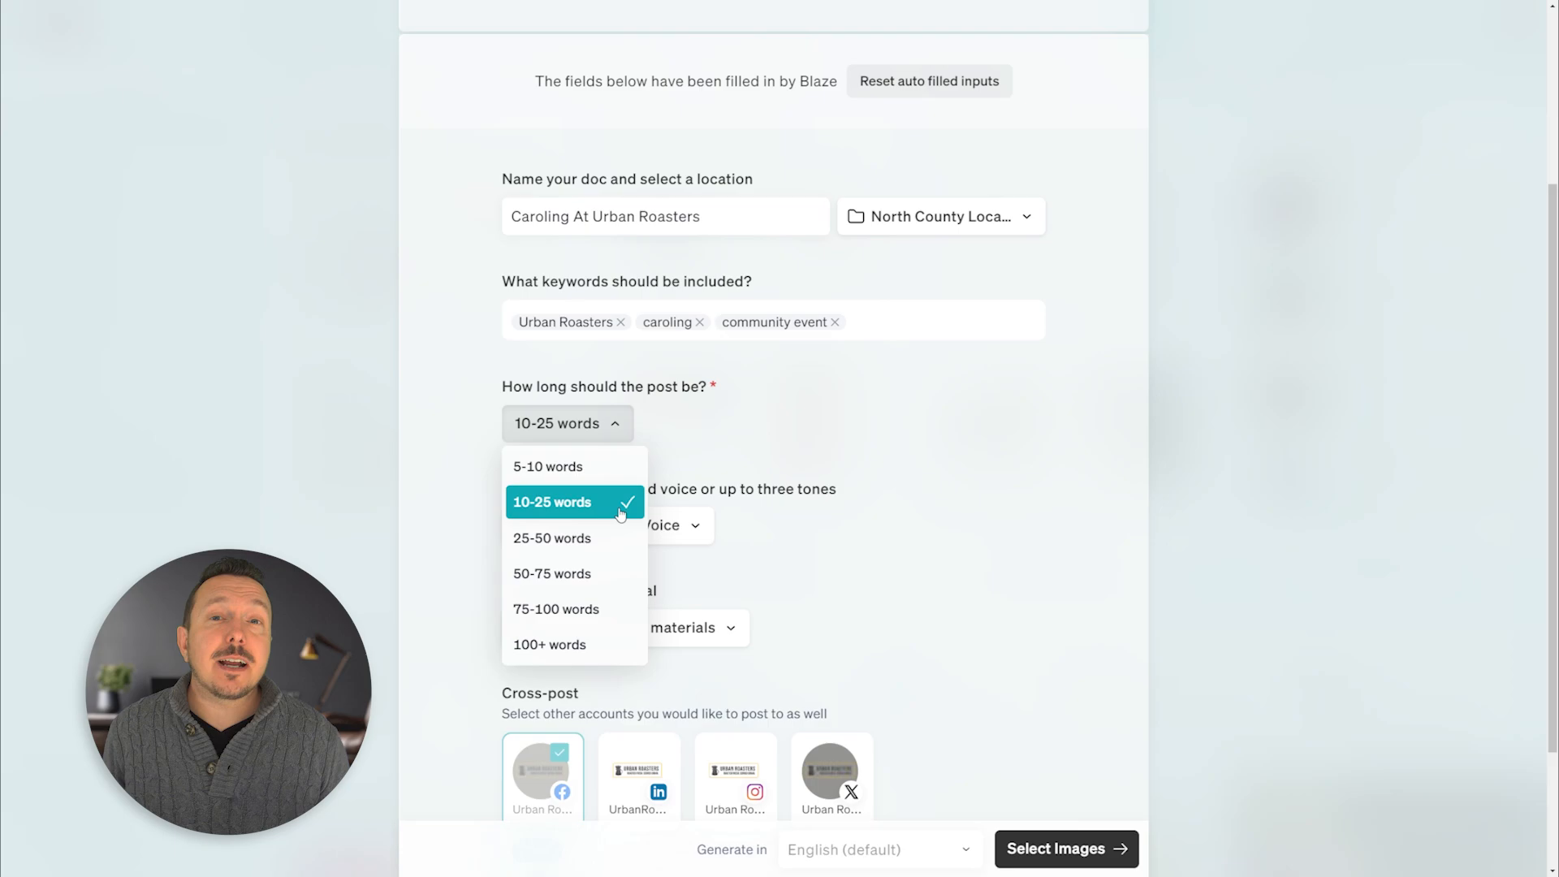
{"action": "left_click", "coordinate": [588, 540]}
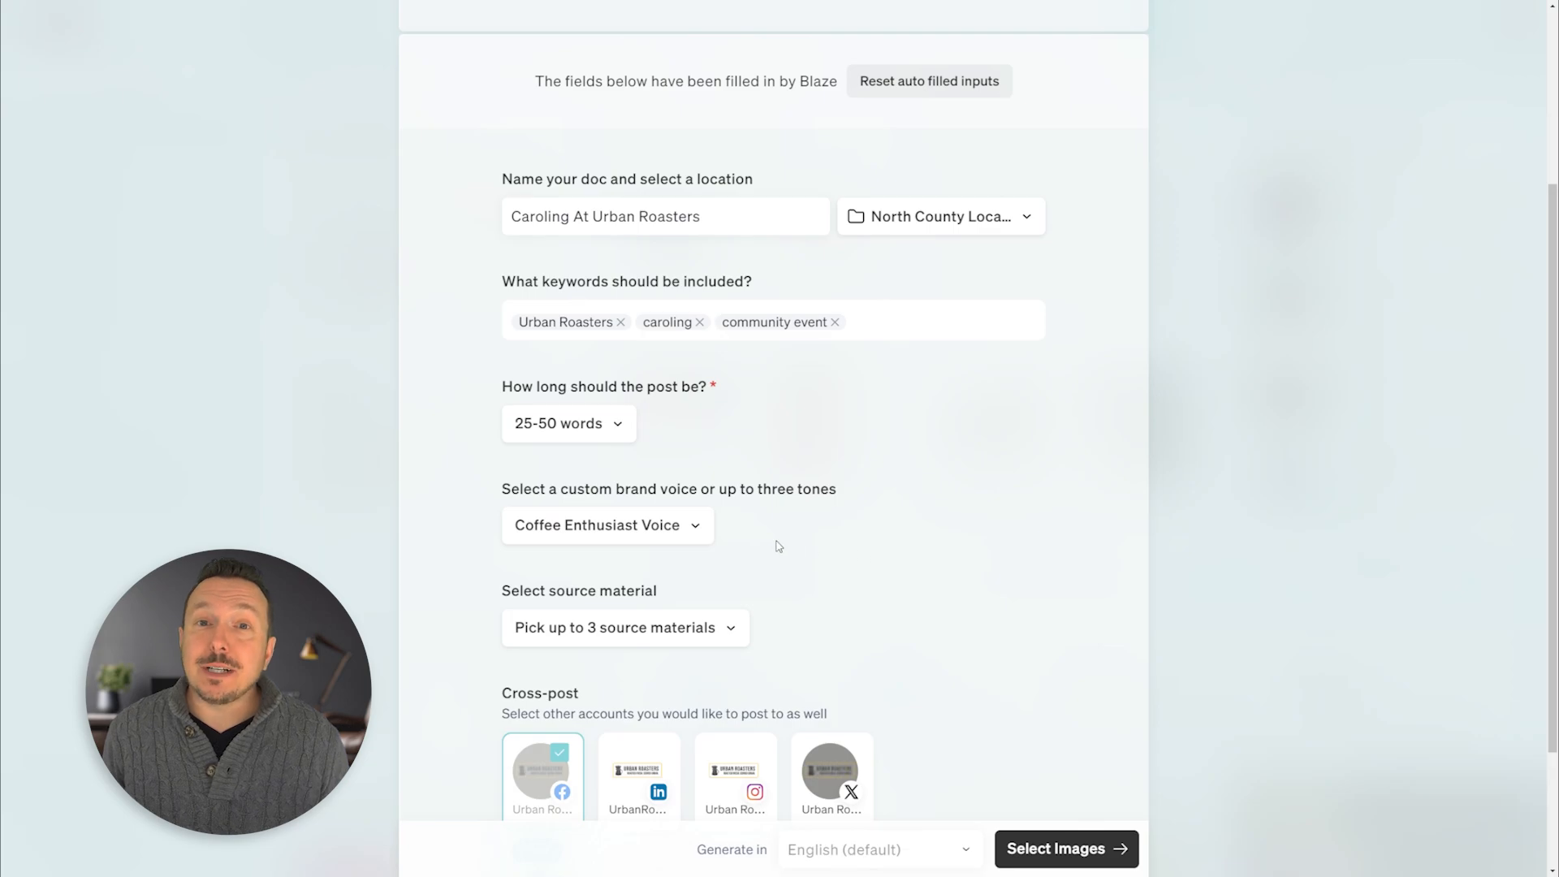
- Review the available brand voices, tones, source materials and cross-post accounts without changing them
{"action": "left_click", "coordinate": [707, 535]}
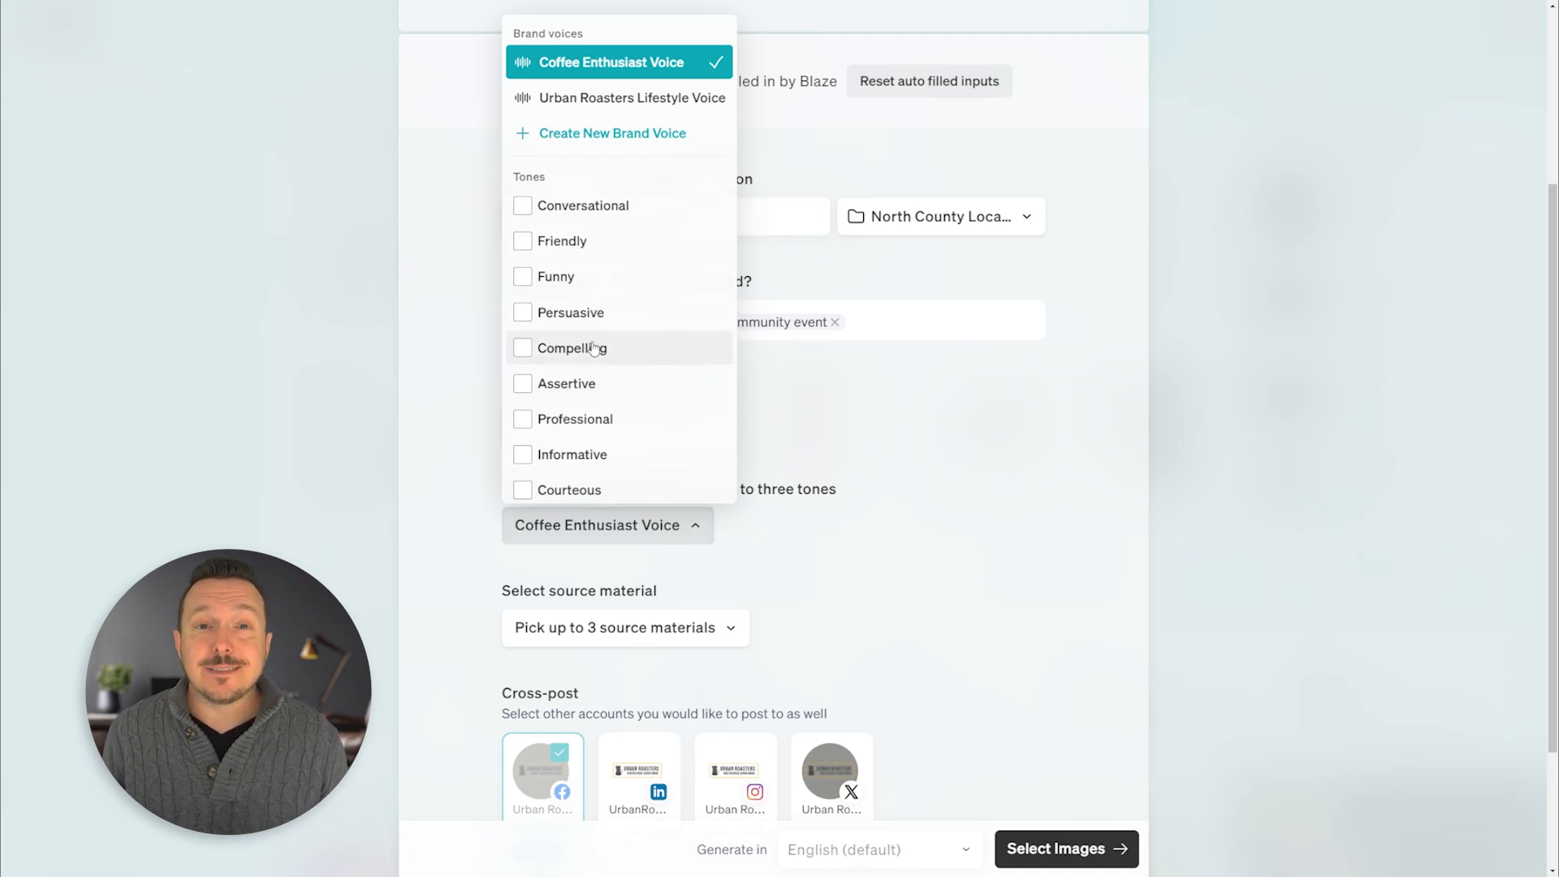
{"action": "left_click", "coordinate": [787, 548]}
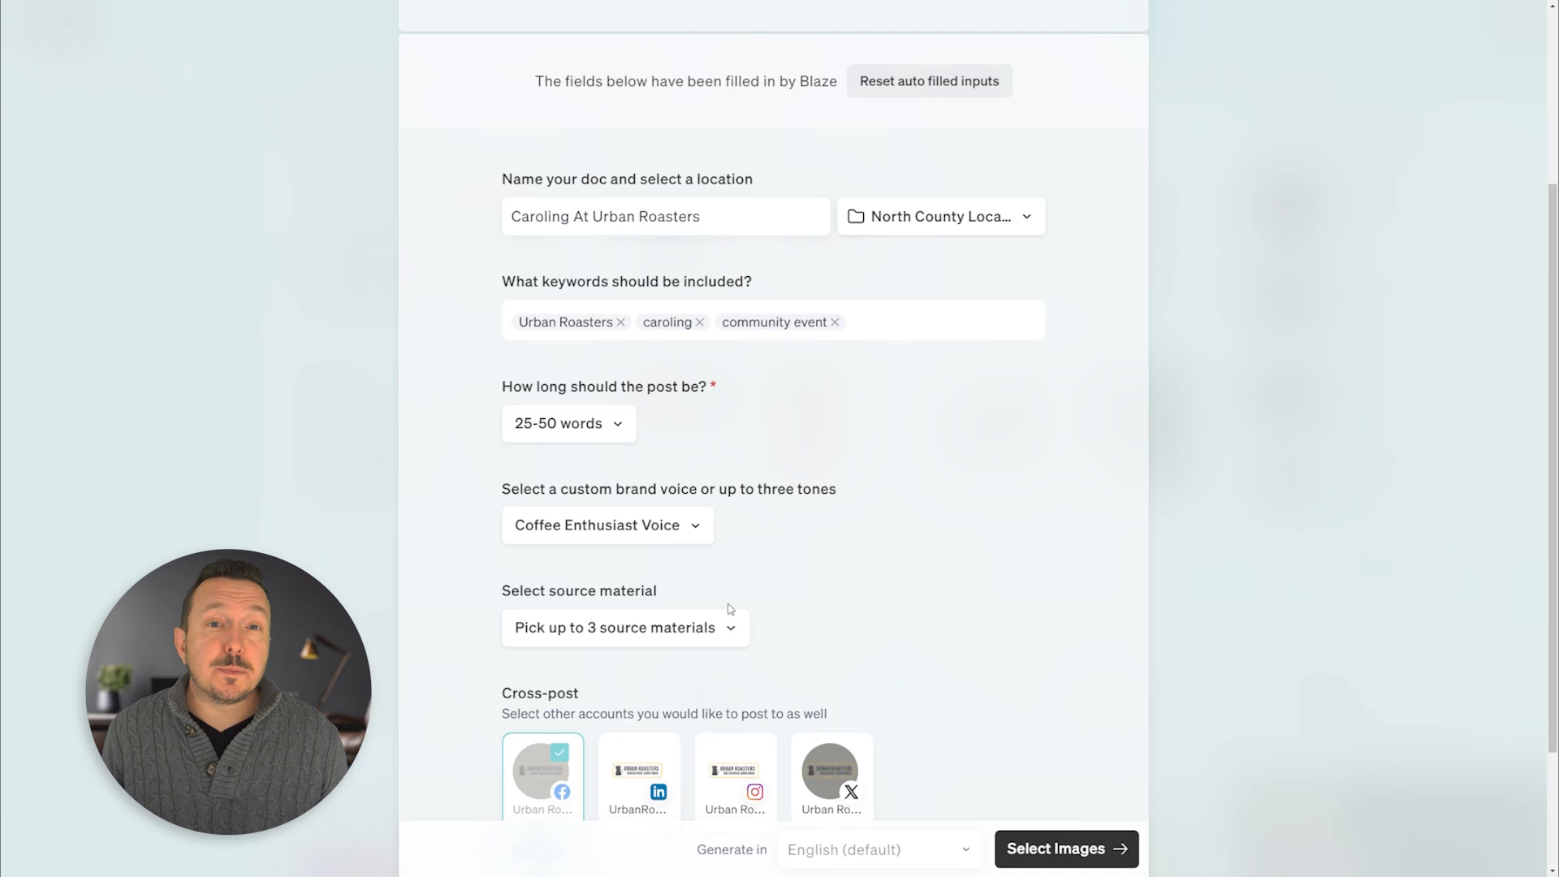
{"action": "left_click", "coordinate": [714, 644]}
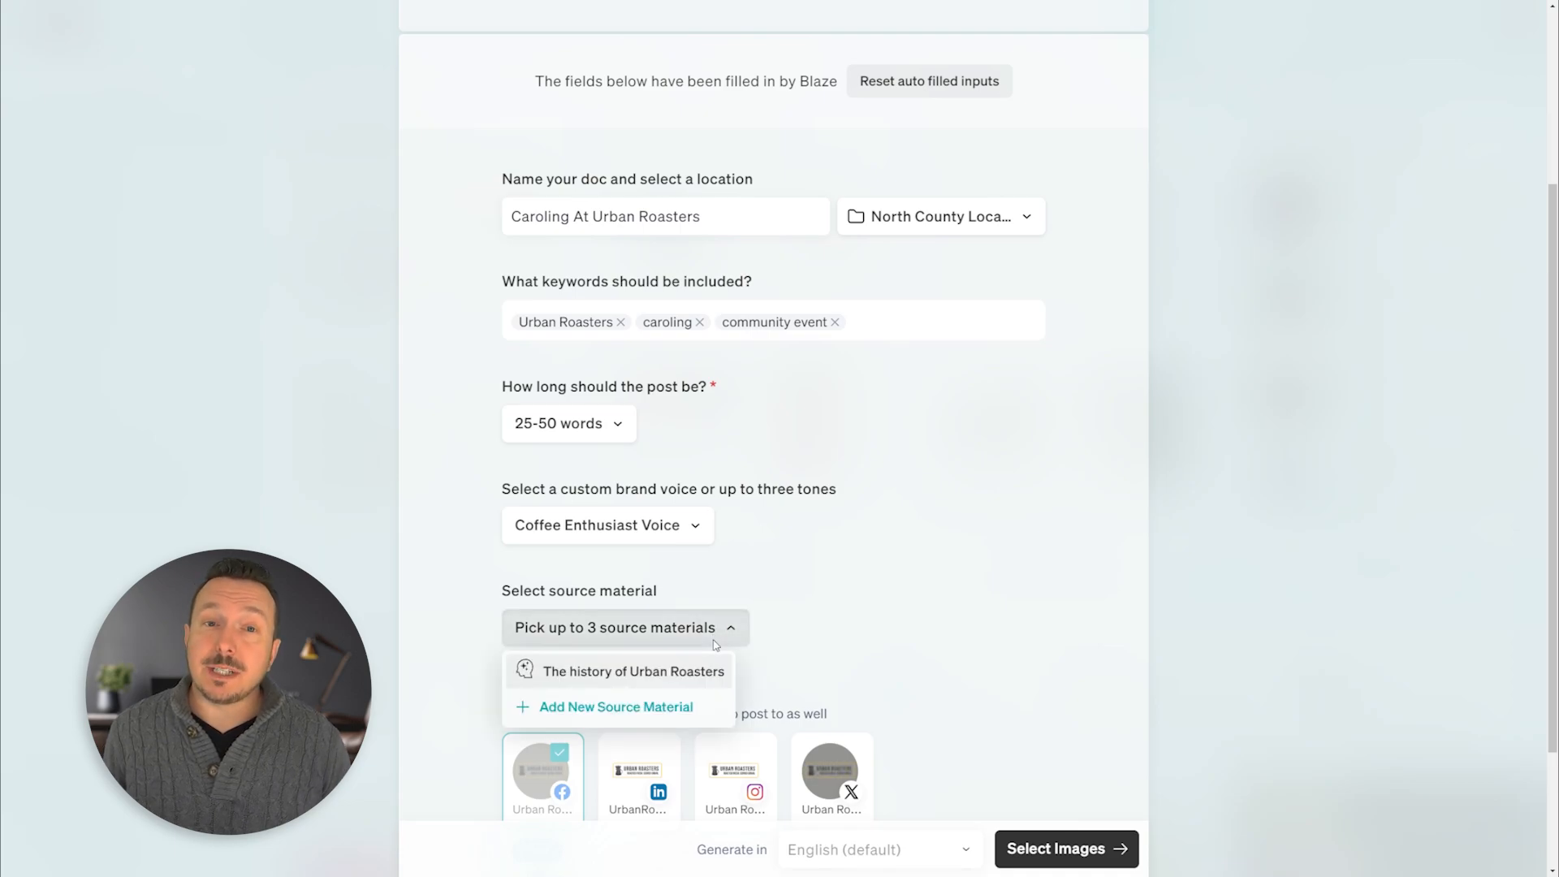
{"action": "left_click", "coordinate": [873, 647]}
{"action": "scroll", "coordinate": [873, 647], "scroll_direction": "down", "scroll_amount": 2}
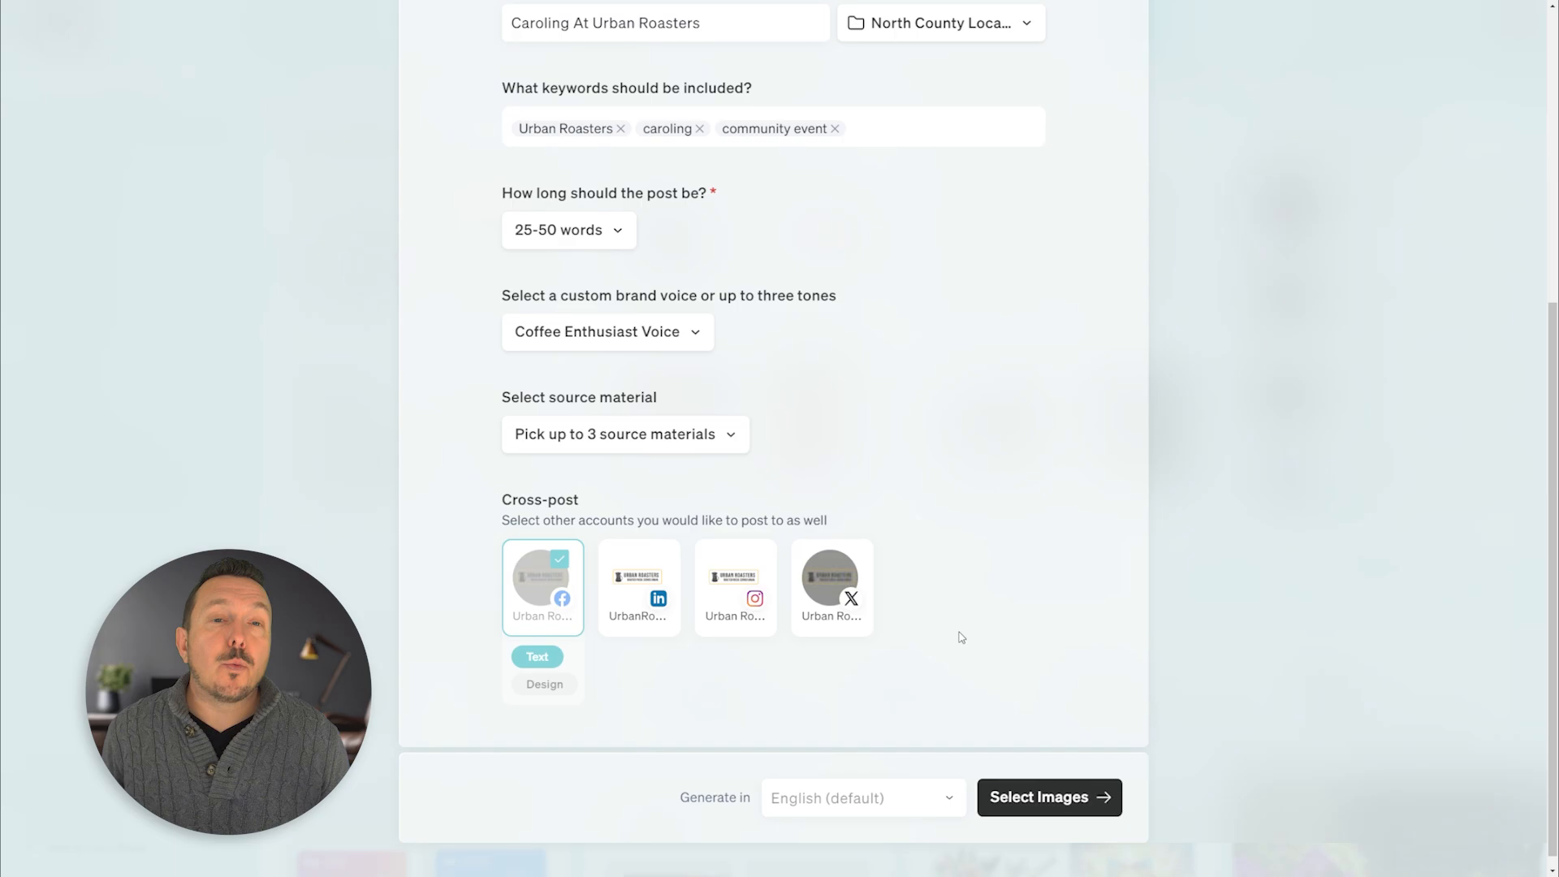
- Continue to image selection and regenerate the suggested image of the crowd and guitarist at the coffee bar
{"action": "left_click", "coordinate": [1020, 809]}
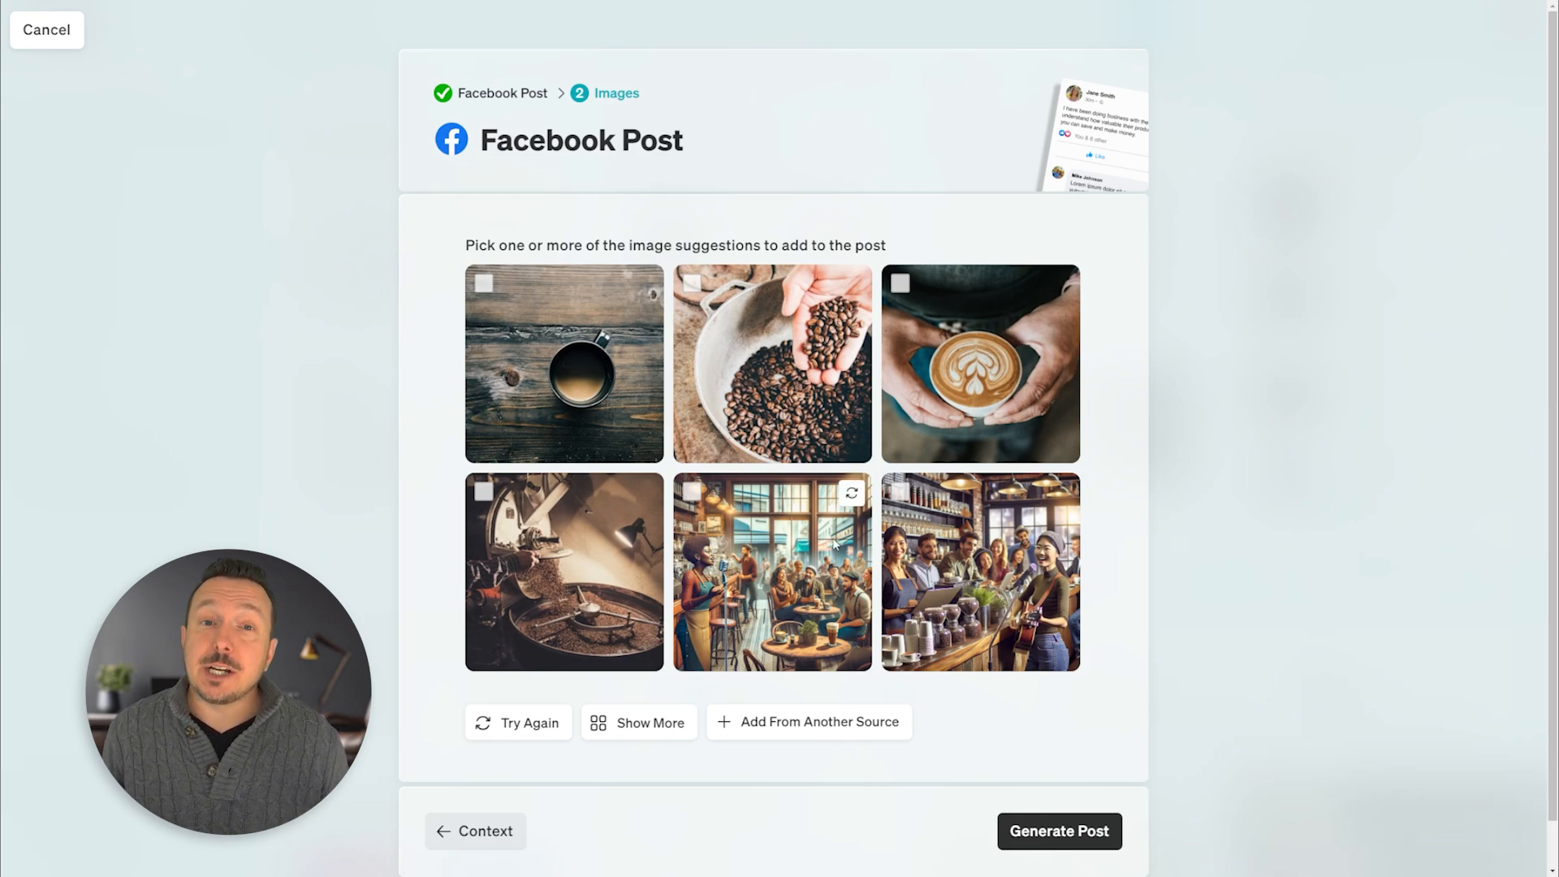
{"action": "mouse_move", "coordinate": [1057, 502]}
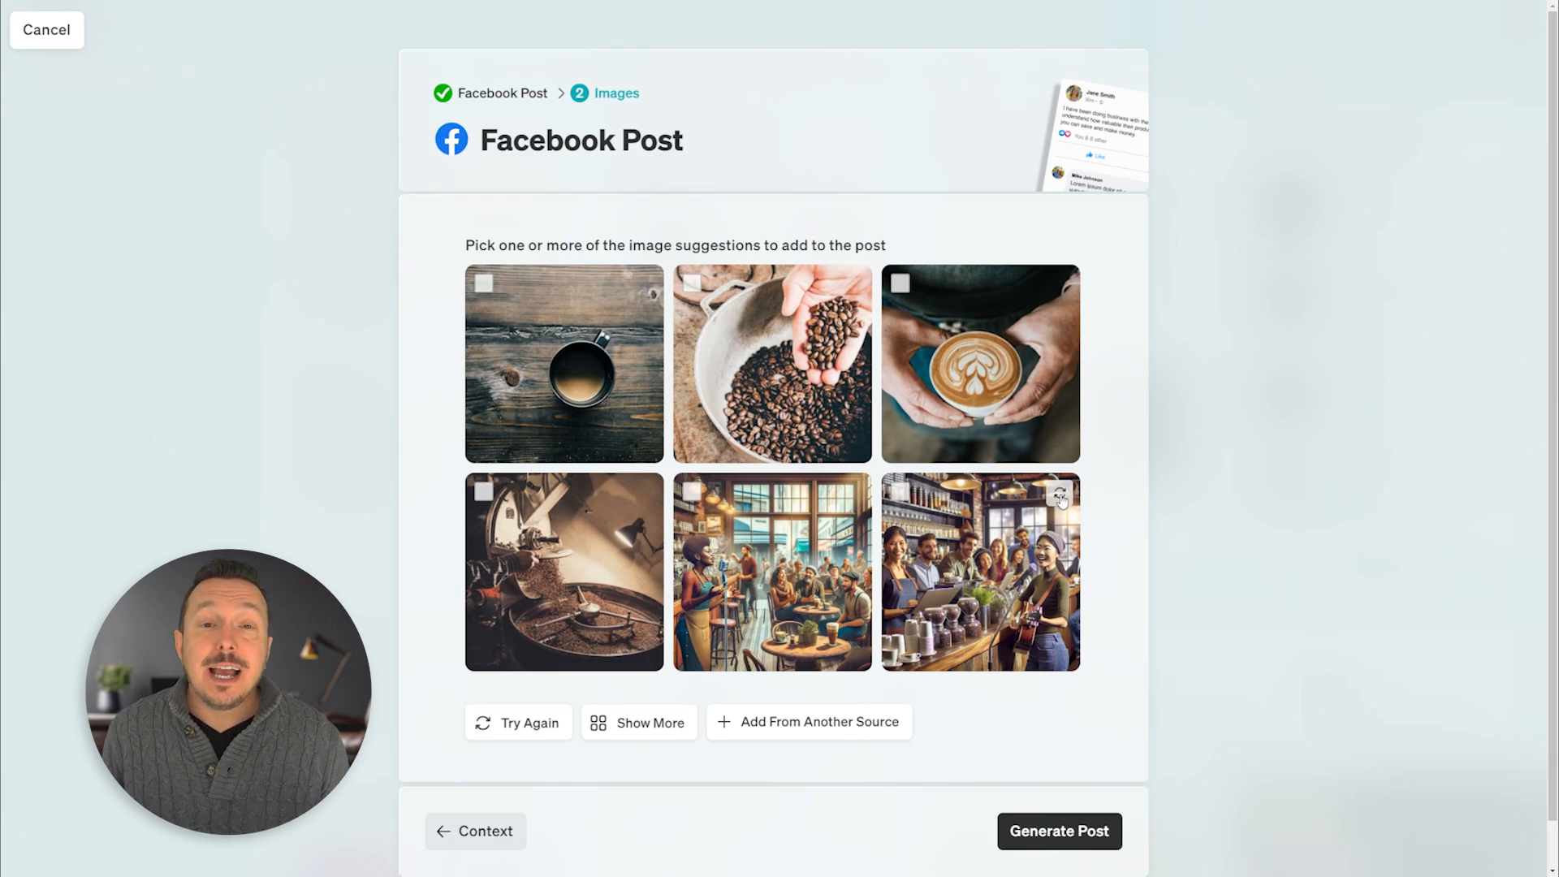
{"action": "left_click", "coordinate": [1059, 497]}
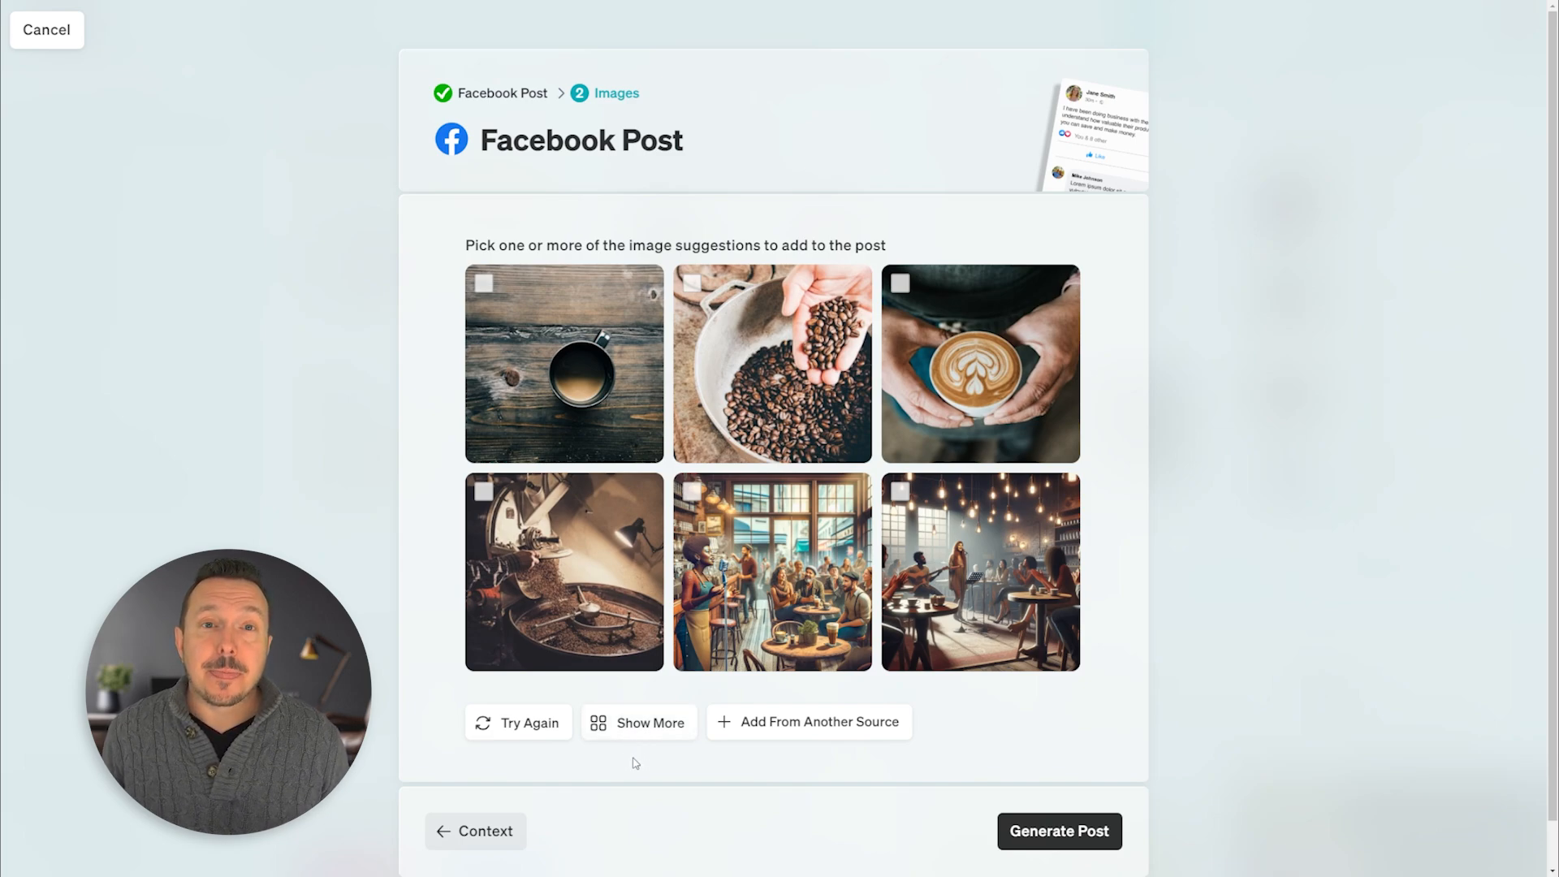
- Look through the other image sources, including upload, stock images, GIFs and AI generation, and return to the suggestions
{"action": "left_click", "coordinate": [774, 723]}
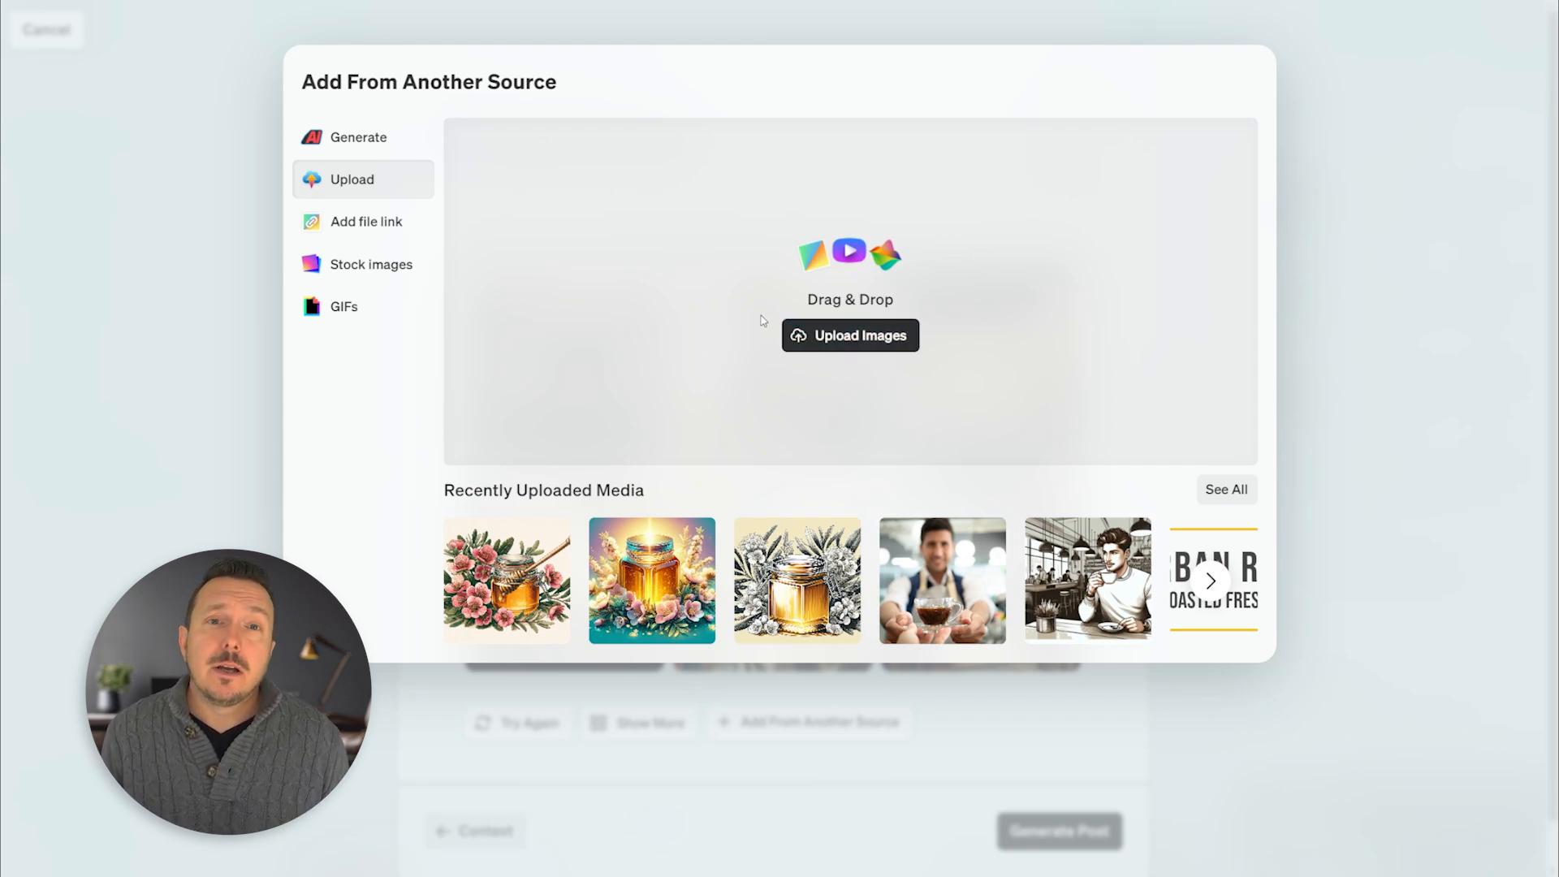
{"action": "left_click", "coordinate": [391, 272]}
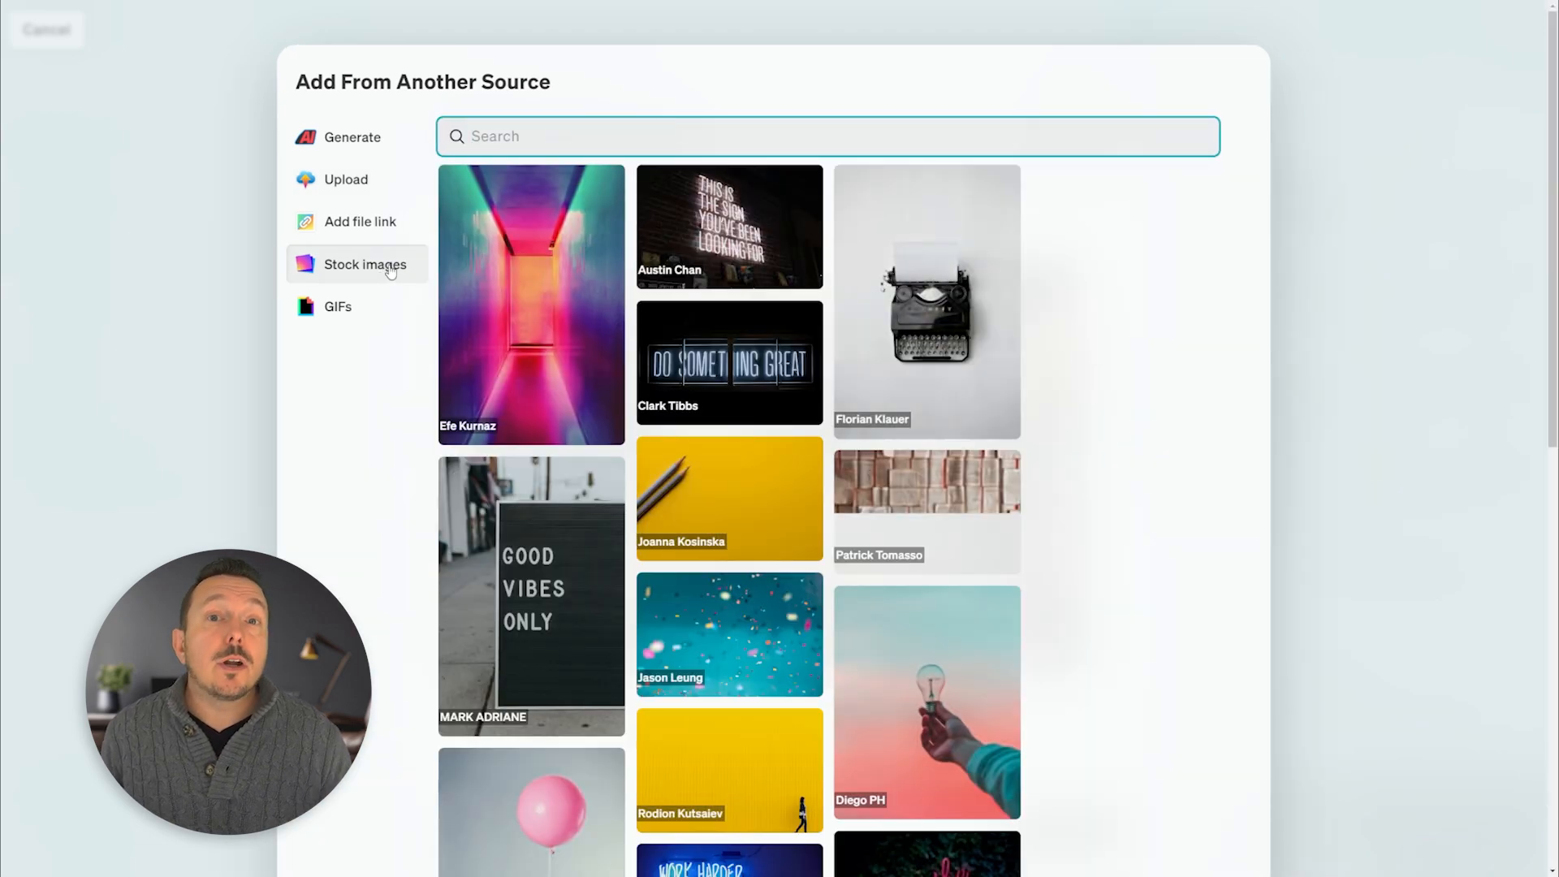
{"action": "left_click", "coordinate": [372, 303]}
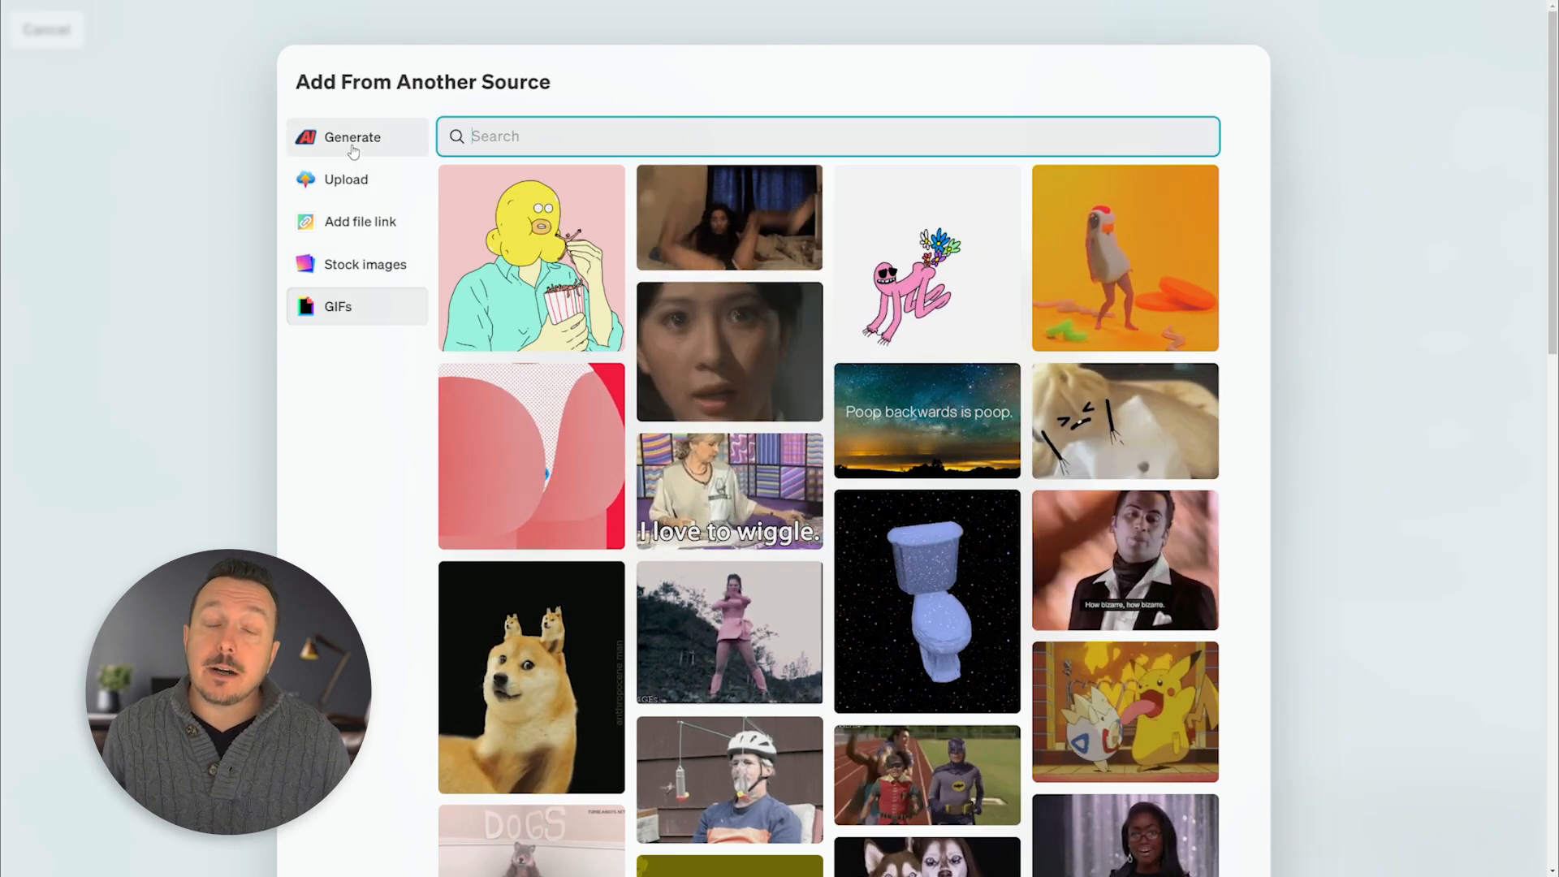
{"action": "left_click", "coordinate": [354, 148]}
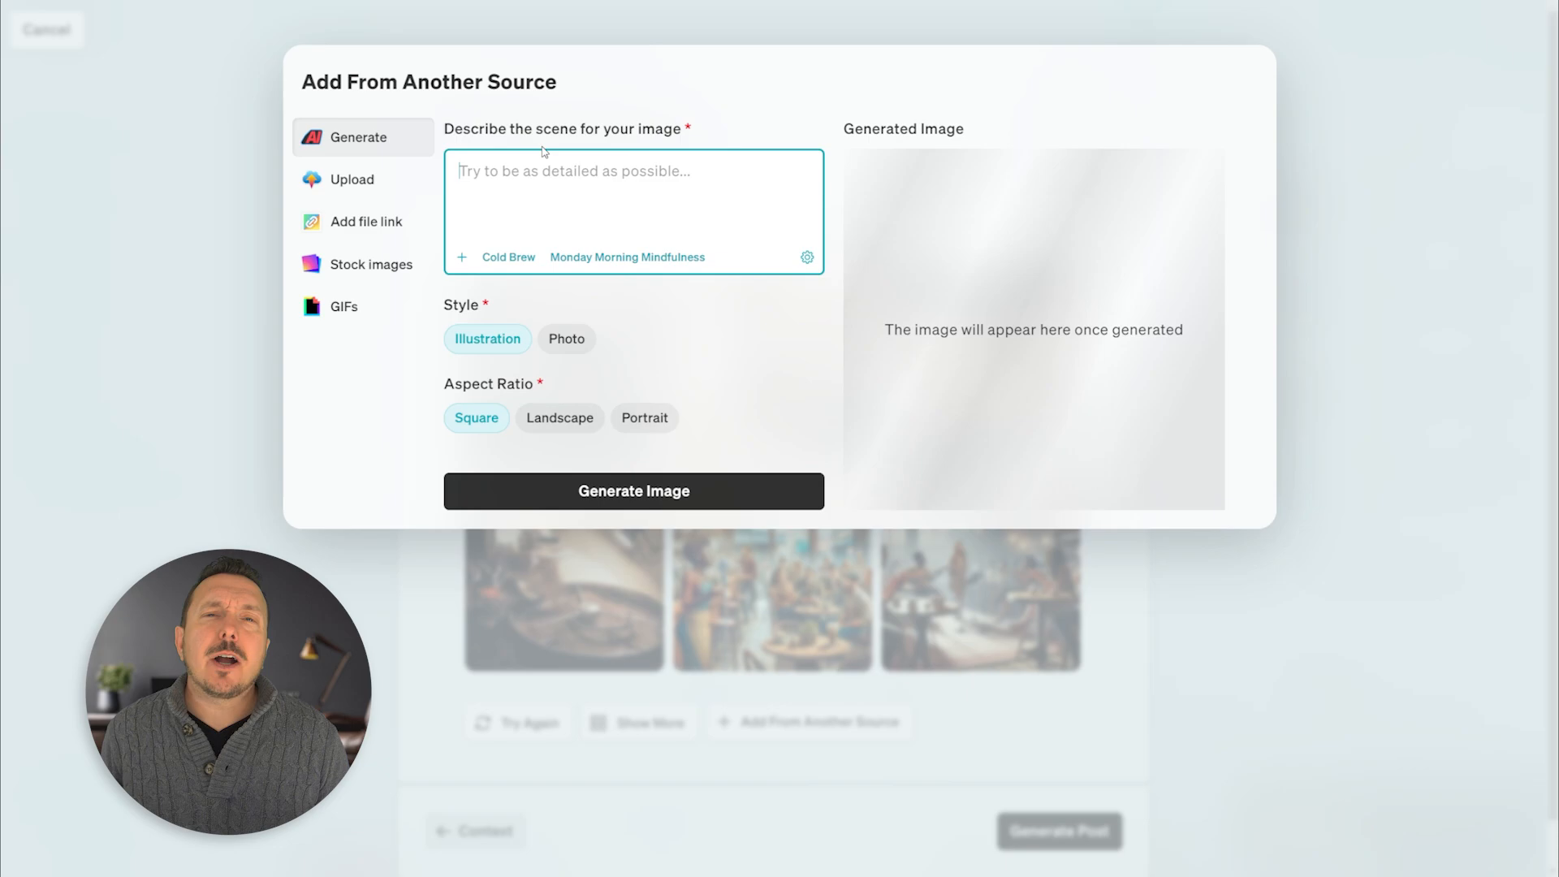
{"action": "left_click", "coordinate": [1338, 179]}
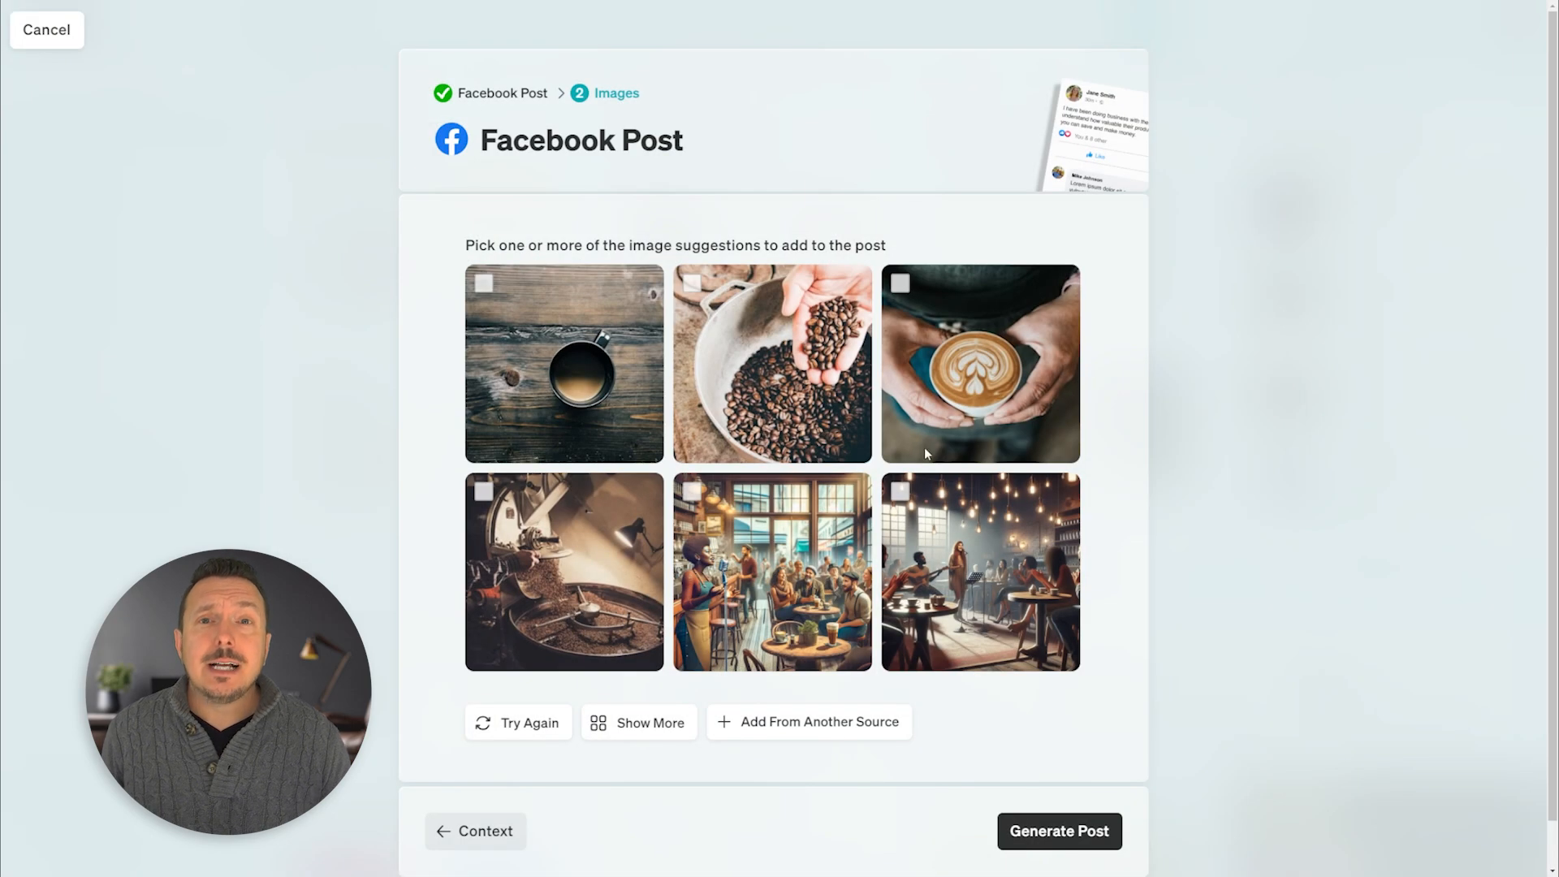
- Select the image of a singer performing in a café, generate the post and rate the result positively
{"action": "left_click", "coordinate": [898, 497]}
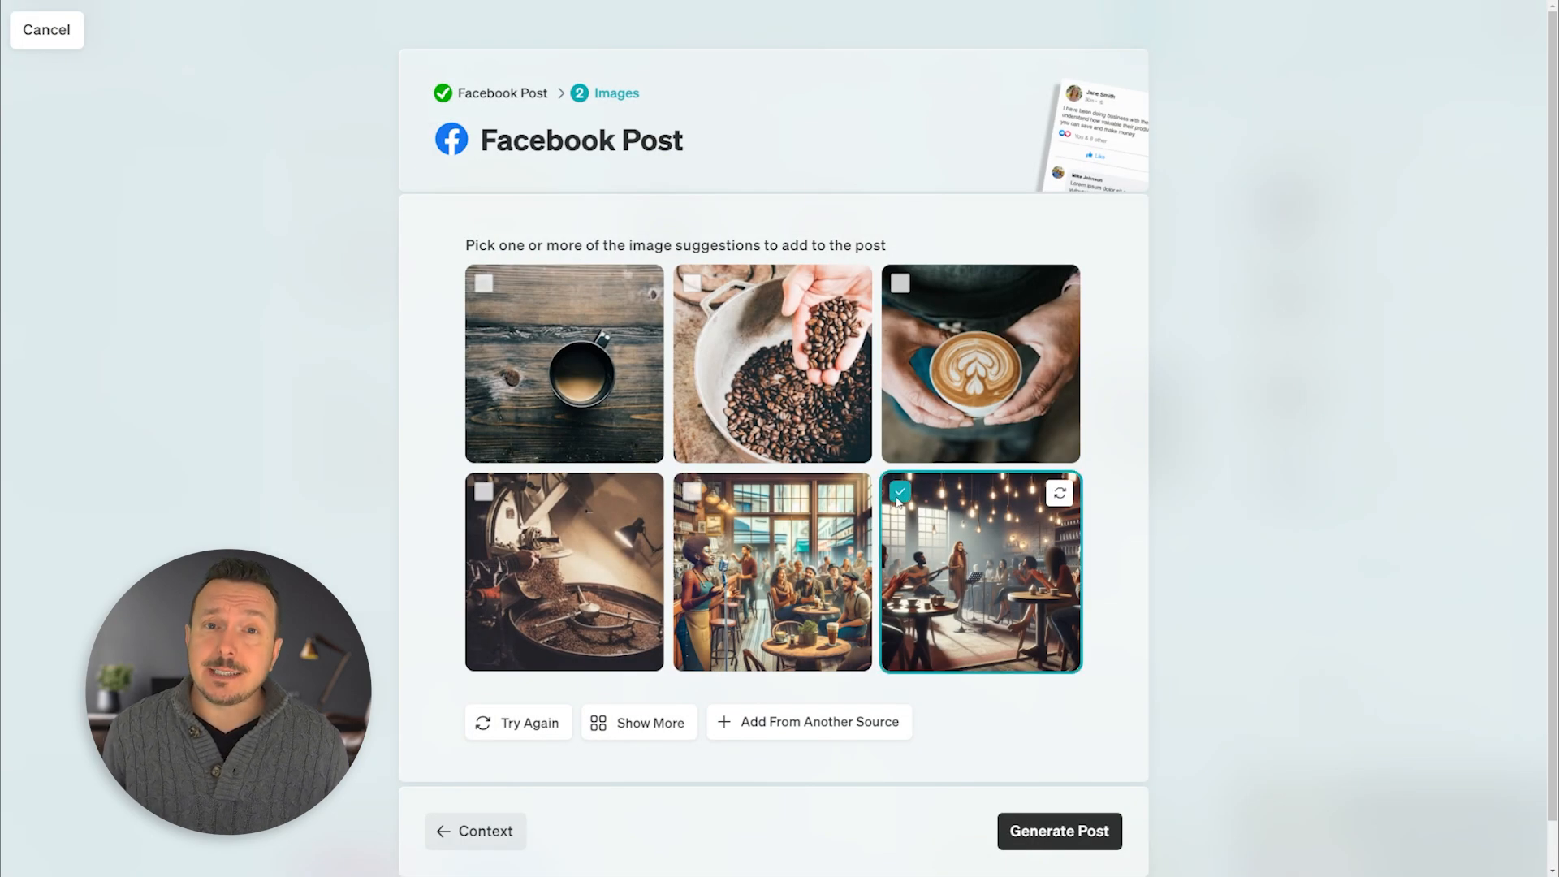
{"action": "left_click", "coordinate": [1058, 848]}
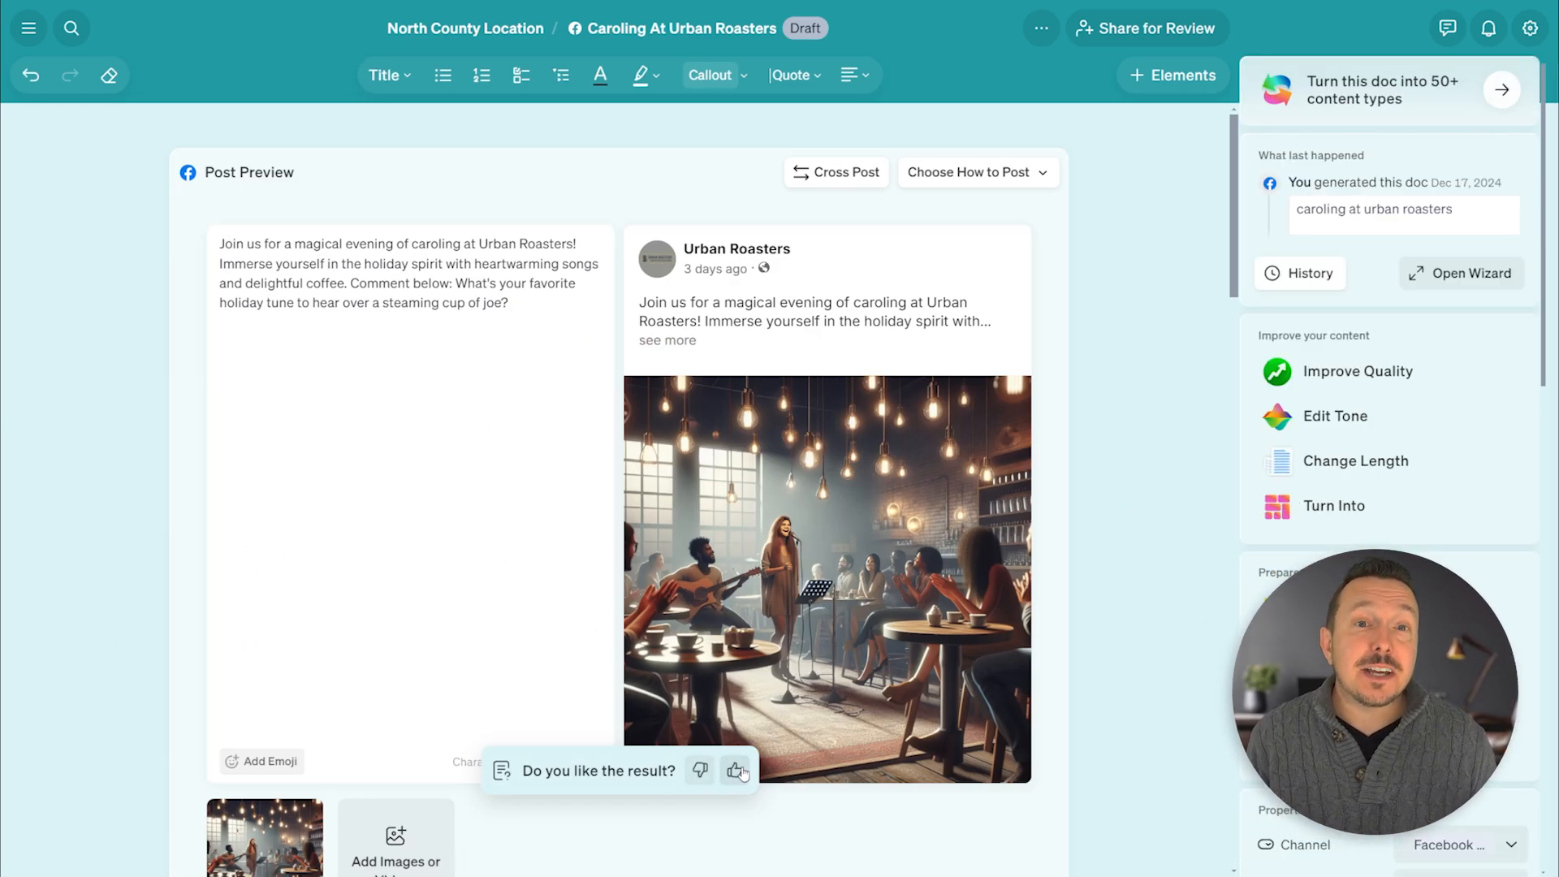
{"action": "left_click", "coordinate": [735, 770]}
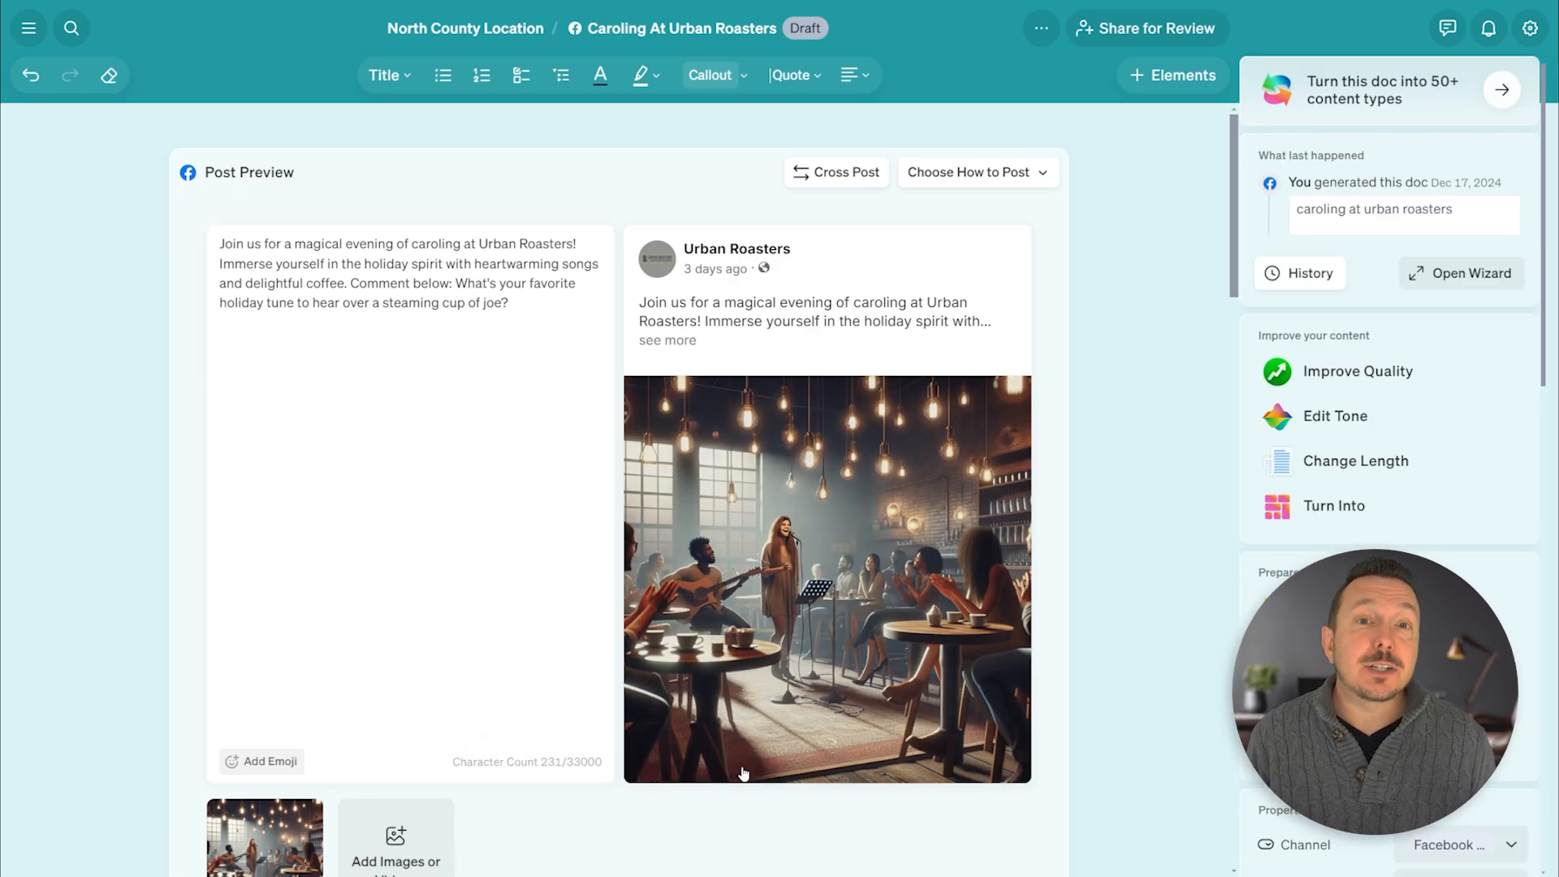
- Examine the generated post's text, image and Facebook account, plus the alternative post ideas and hashtag suggestions in the drafts
{"action": "left_click", "coordinate": [492, 301]}
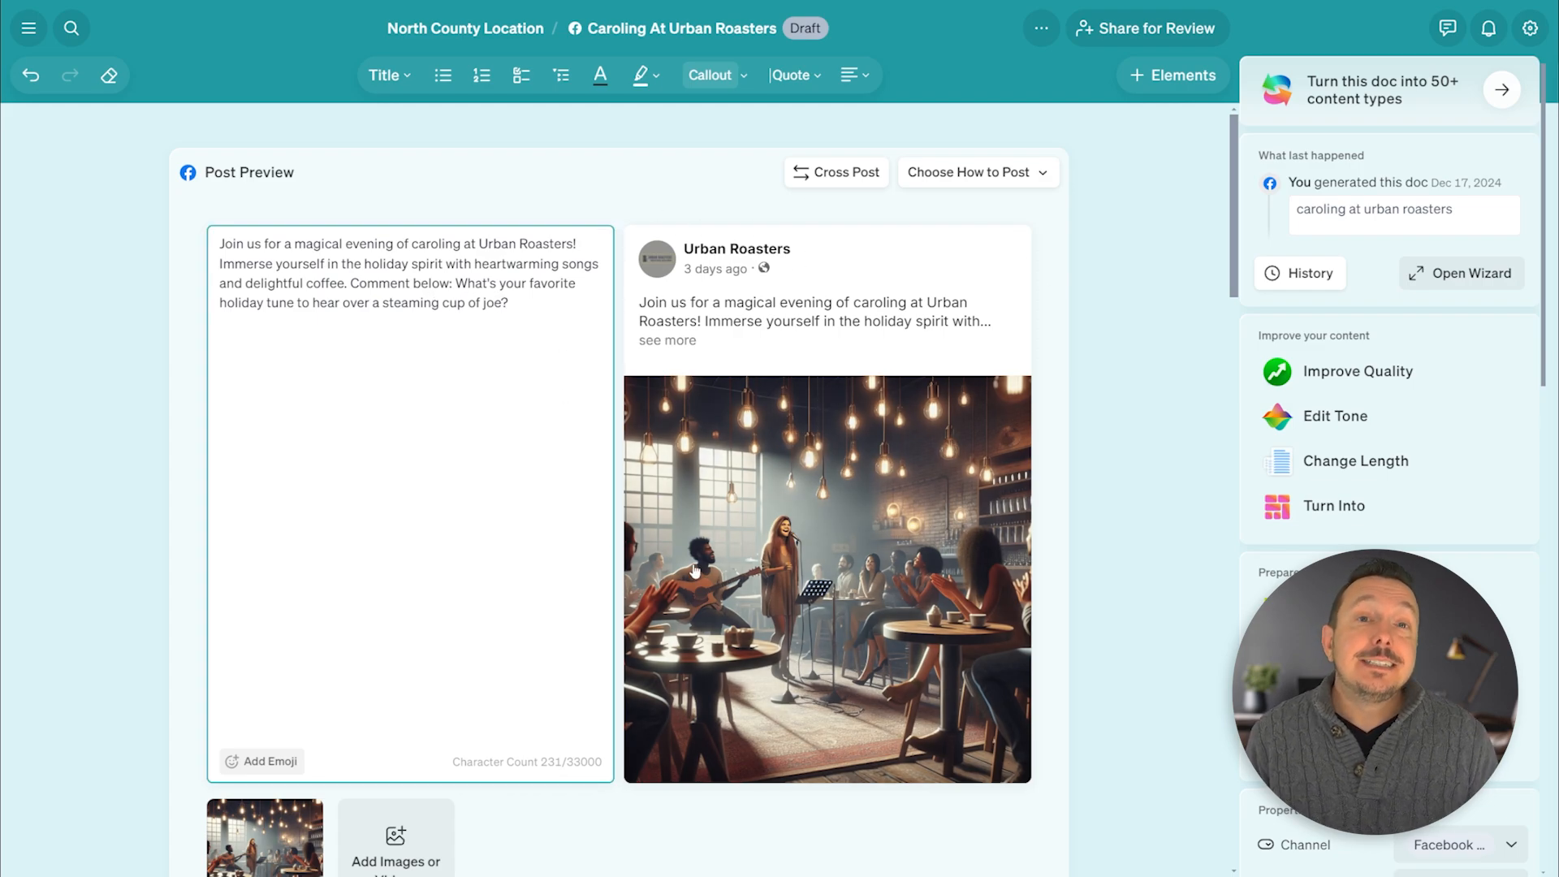
{"action": "scroll", "coordinate": [1080, 539], "scroll_direction": "down", "scroll_amount": 3}
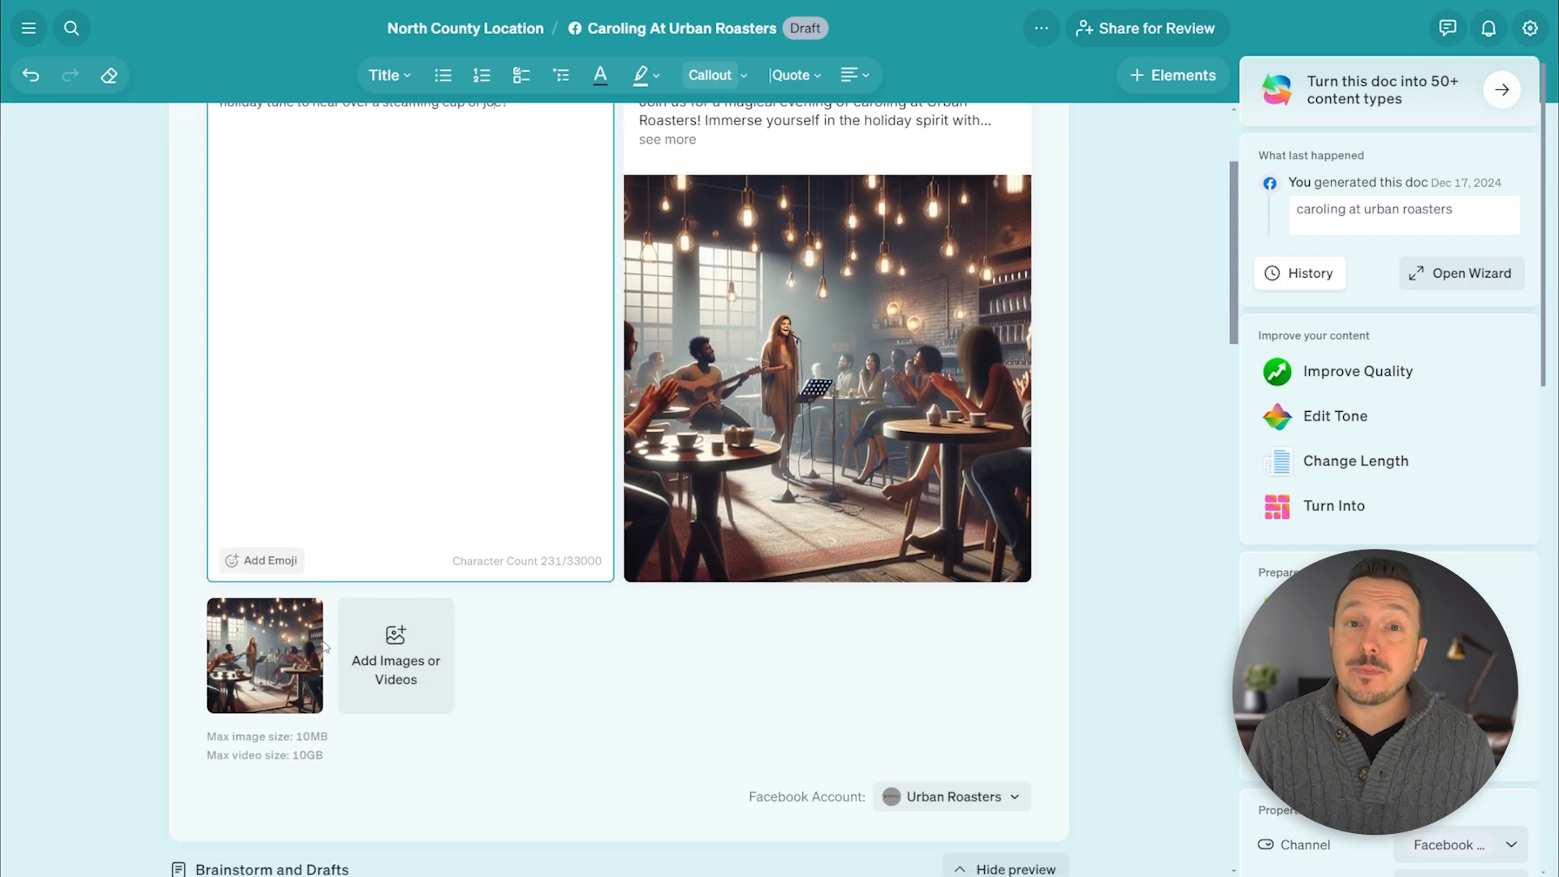
{"action": "left_click", "coordinate": [1021, 802]}
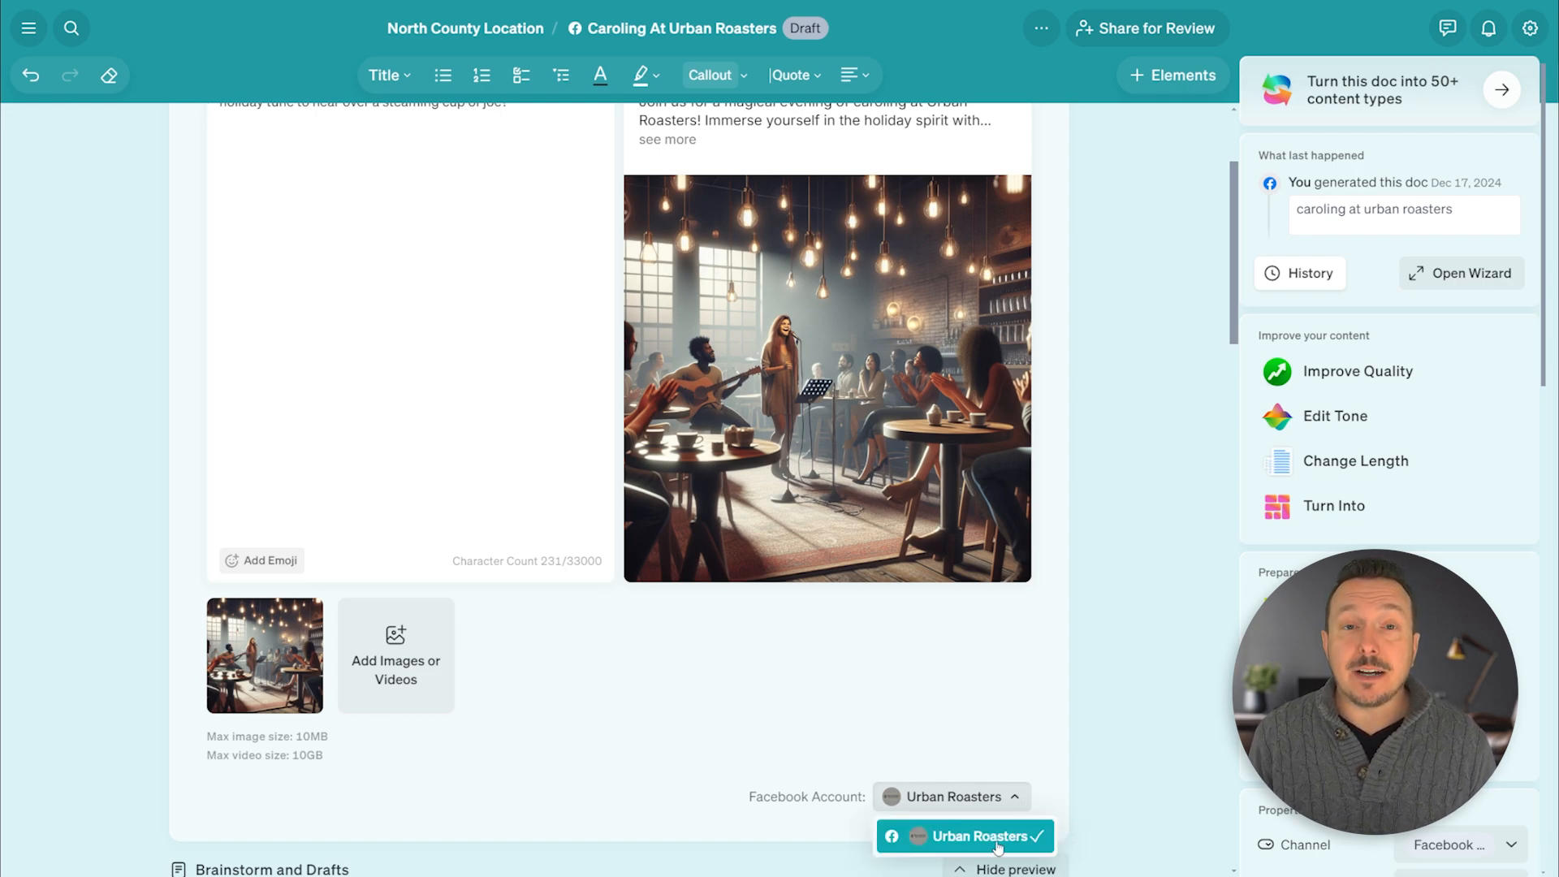
{"action": "left_click", "coordinate": [1073, 690]}
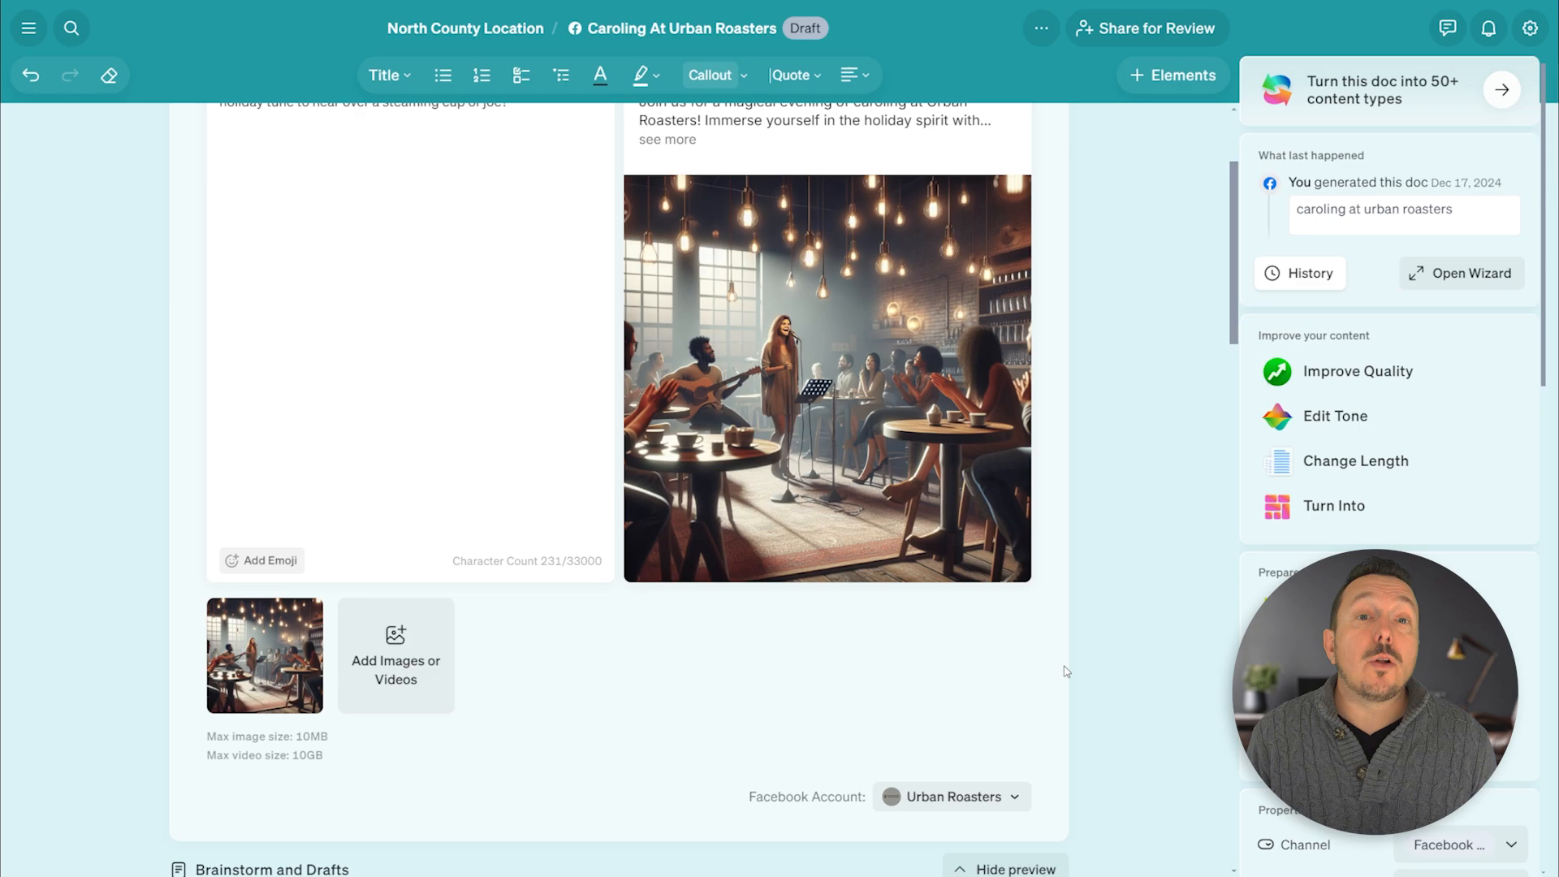
{"action": "scroll", "coordinate": [1065, 666], "scroll_direction": "down", "scroll_amount": 9}
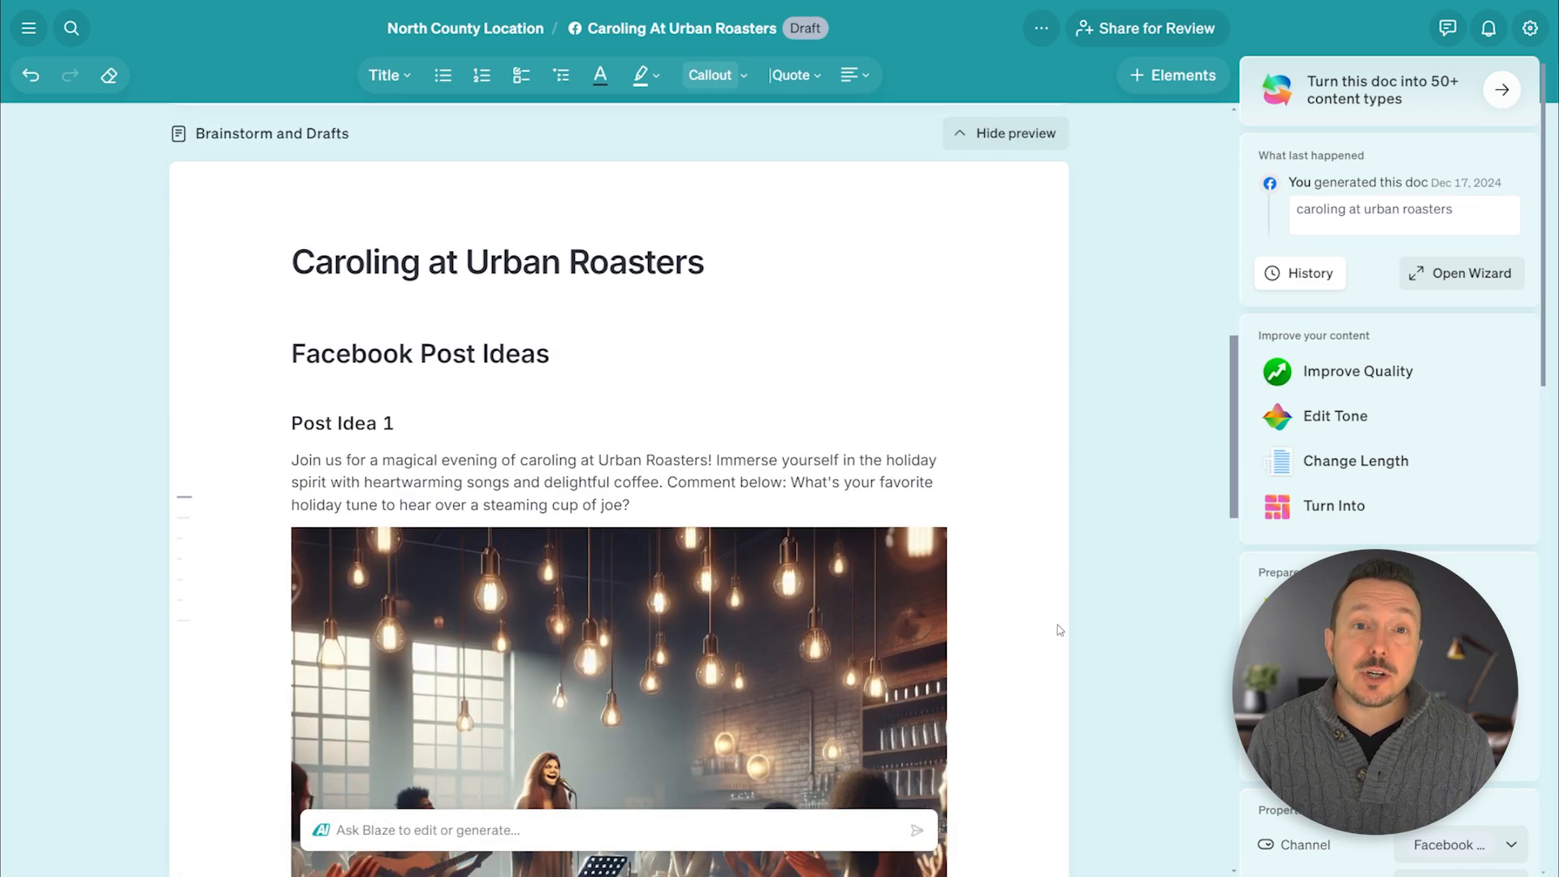
{"action": "scroll", "coordinate": [1055, 627], "scroll_direction": "down", "scroll_amount": 2}
{"action": "scroll", "coordinate": [656, 329], "scroll_direction": "down", "scroll_amount": 15}
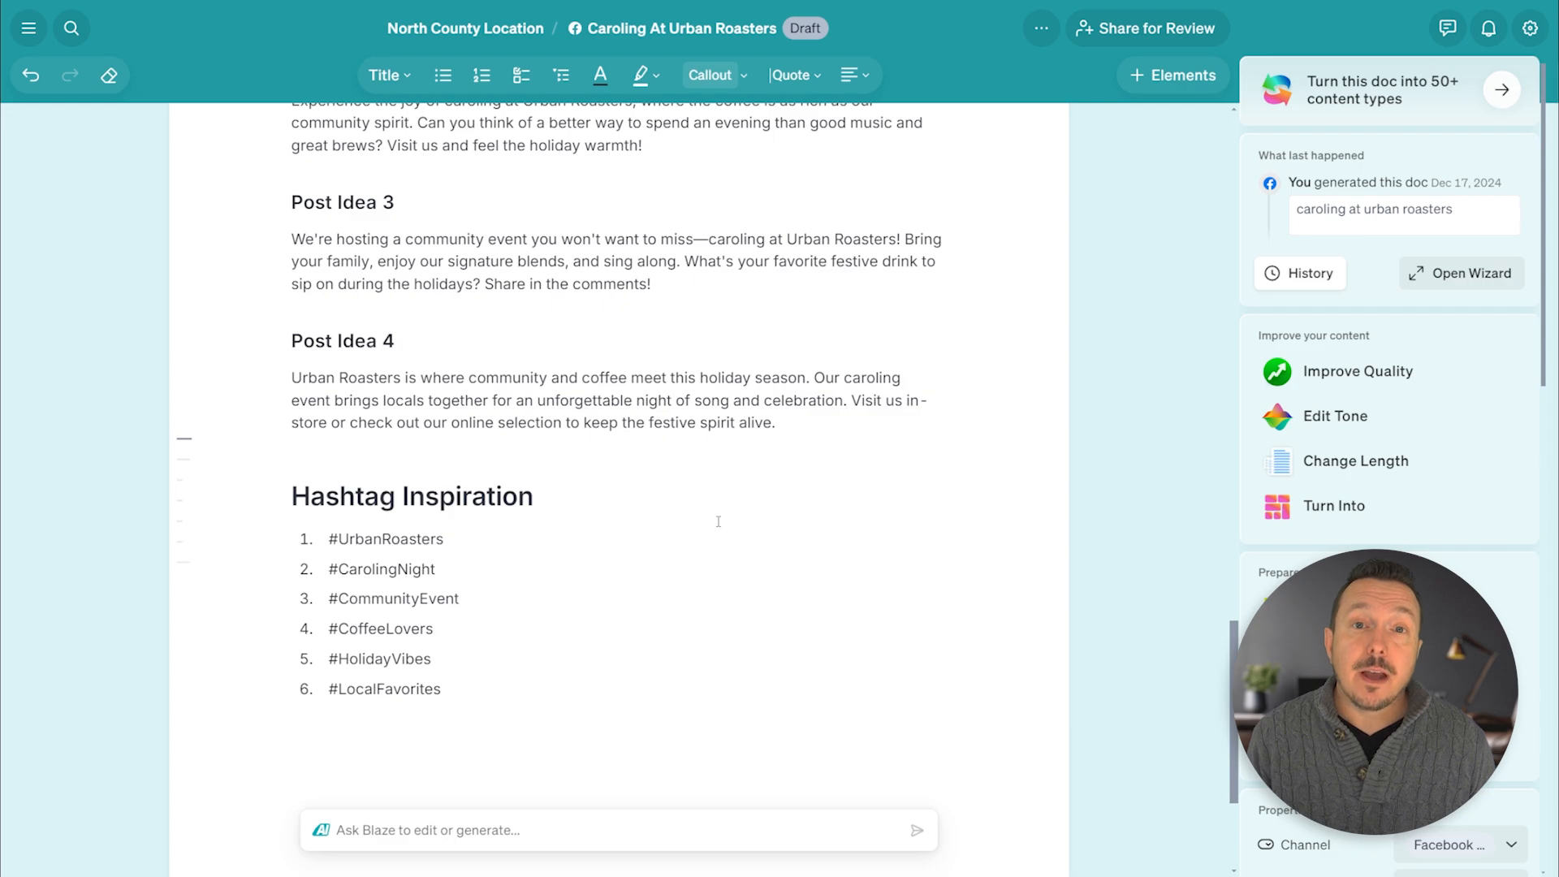
- Replace the Facebook post's text with a copy of the Post Idea 4 paragraph and expand the full text in the preview
{"action": "left_click", "coordinate": [727, 519]}
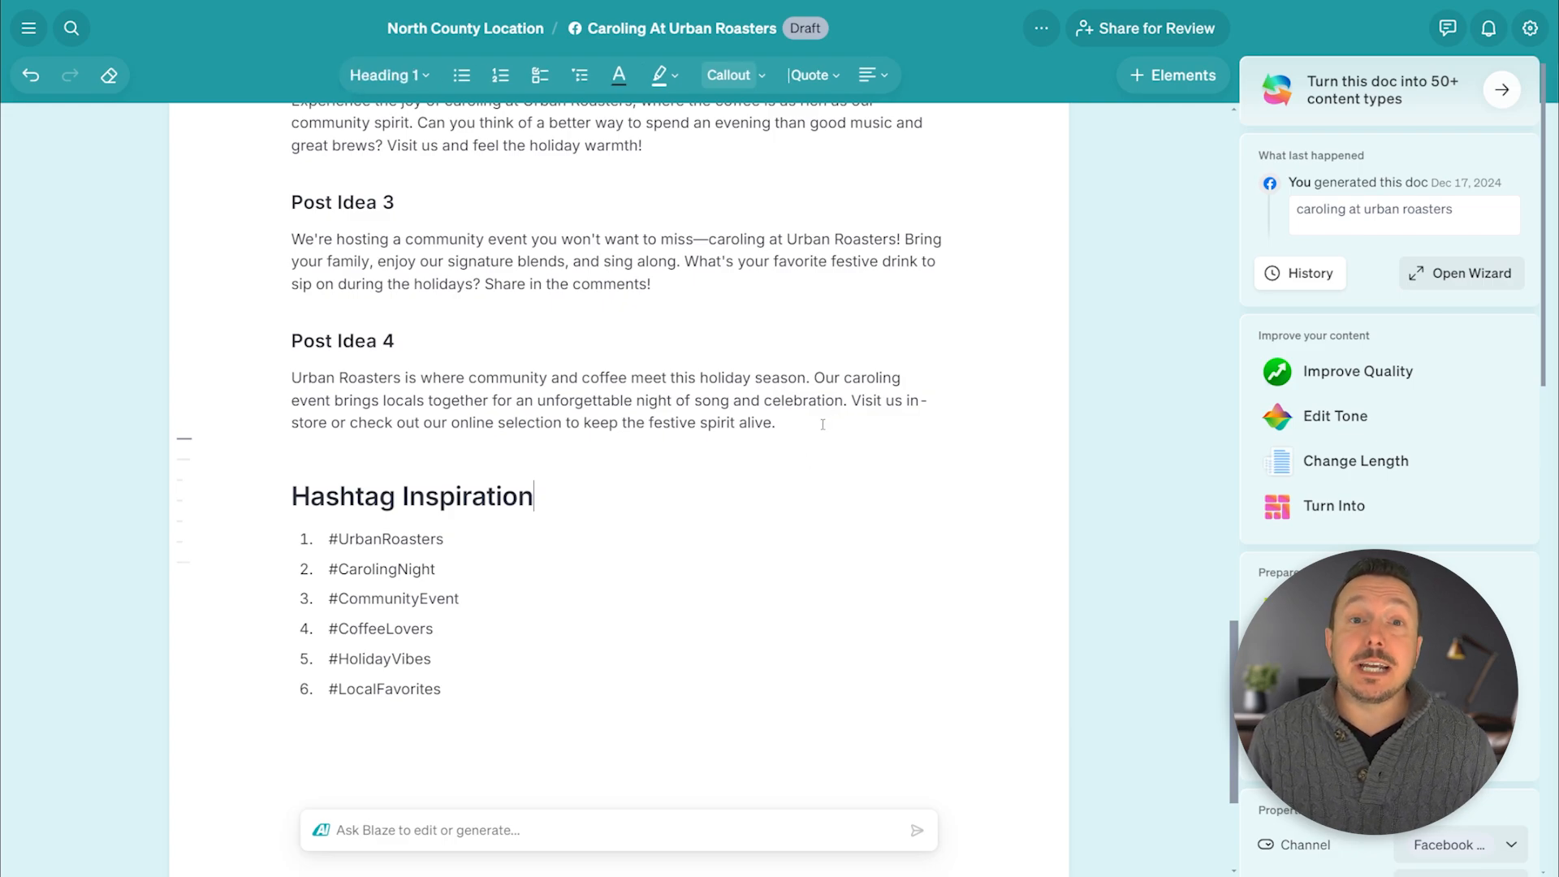
{"action": "left_click_drag", "start_coordinate": [822, 424], "coordinate": [292, 377]}
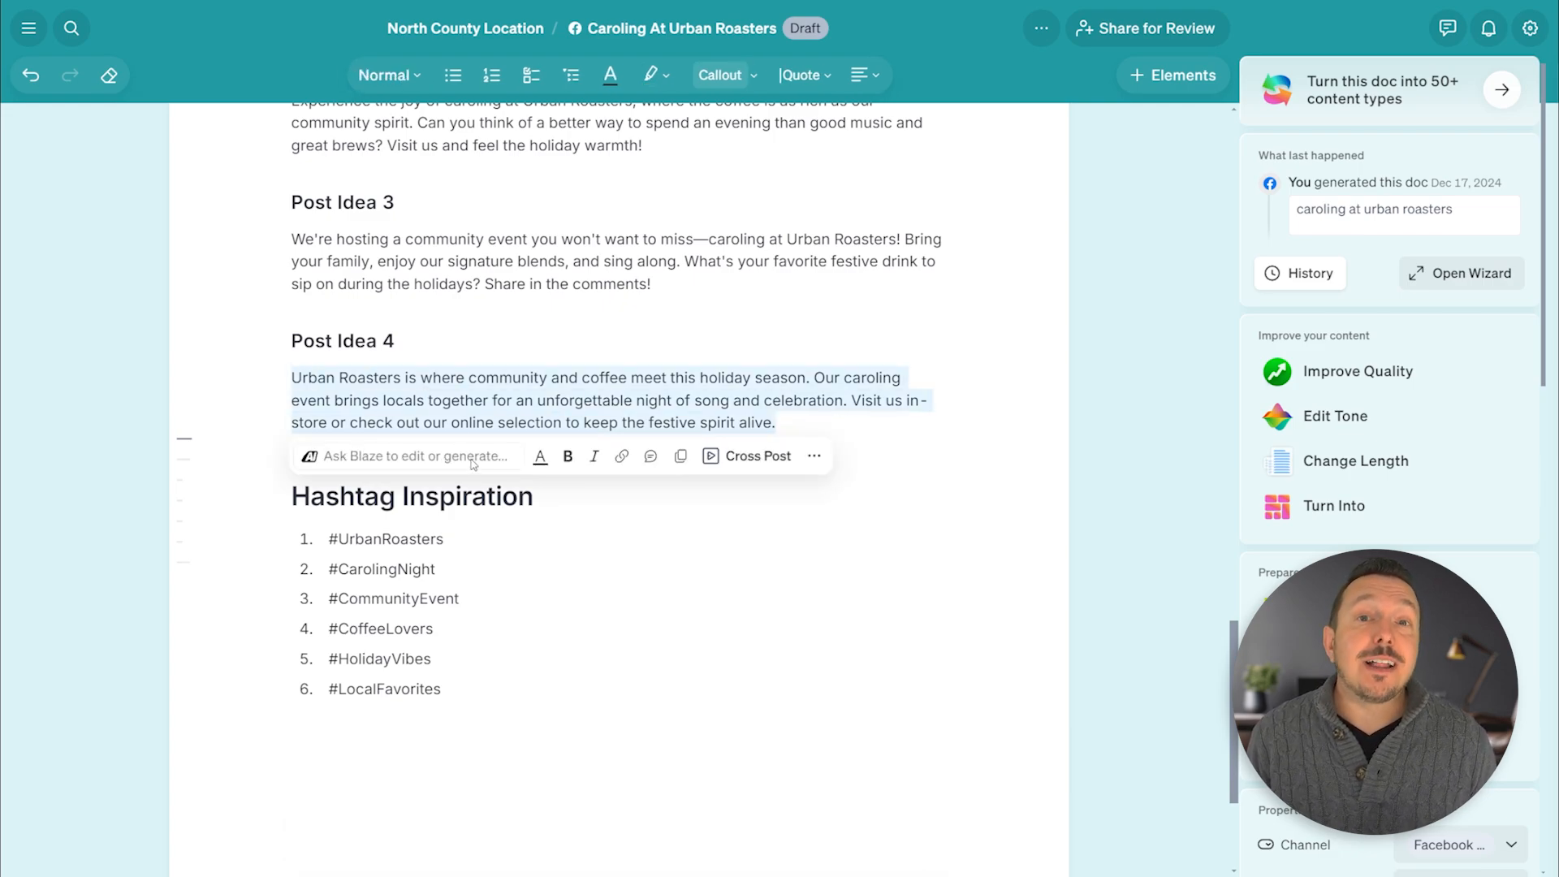
{"action": "left_click", "coordinate": [680, 457]}
{"action": "scroll", "coordinate": [682, 461], "scroll_direction": "up", "scroll_amount": 20}
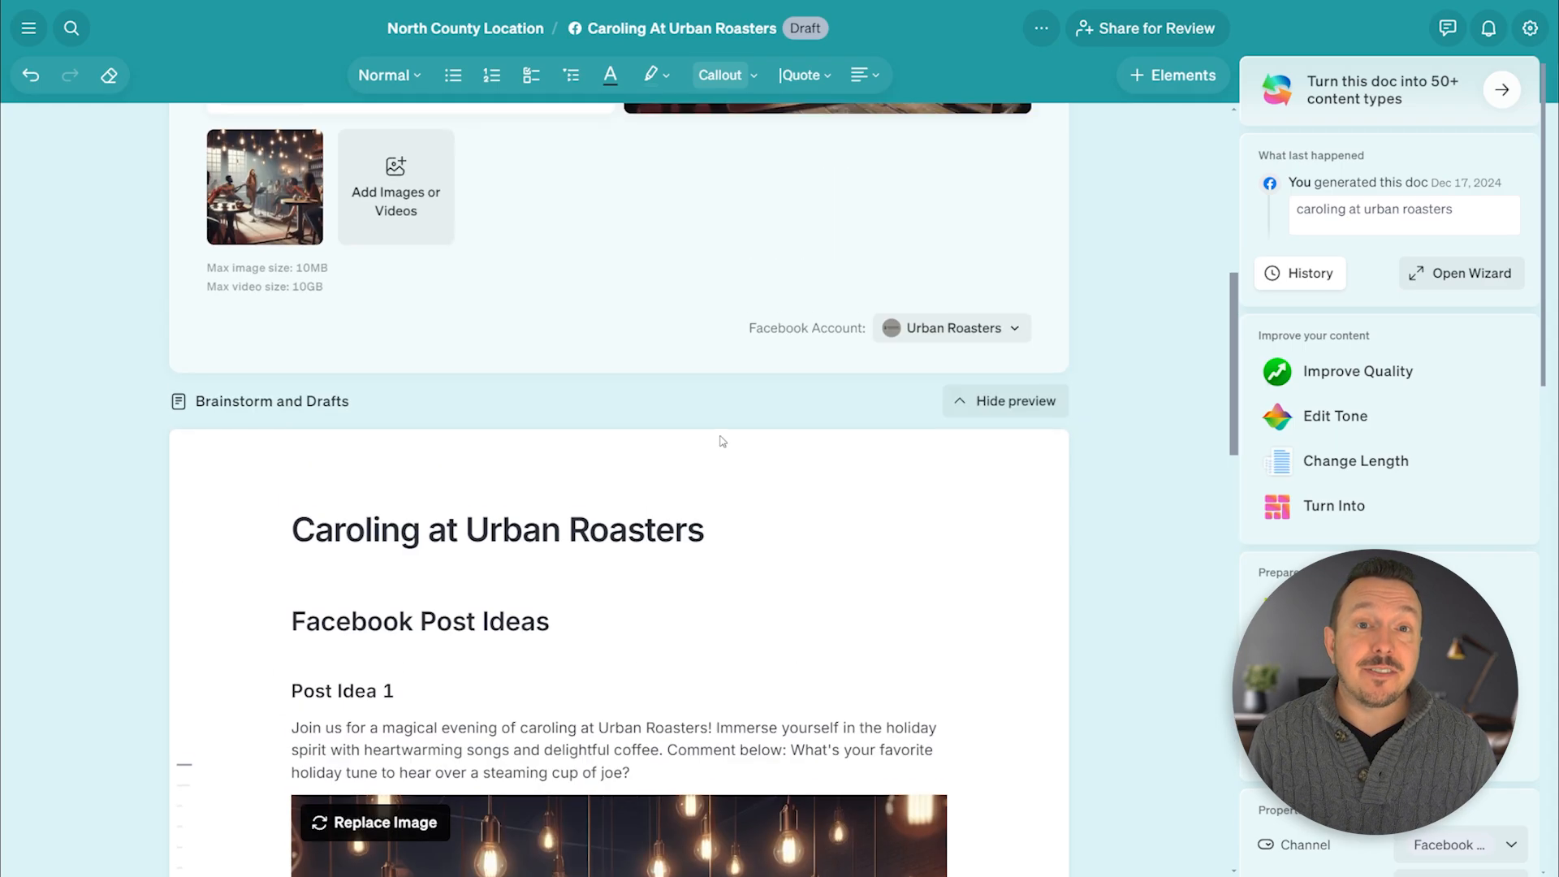
{"action": "left_click", "coordinate": [538, 303]}
{"action": "key", "text": "ctrl+a"}
{"action": "key", "text": "ctrl+v"}
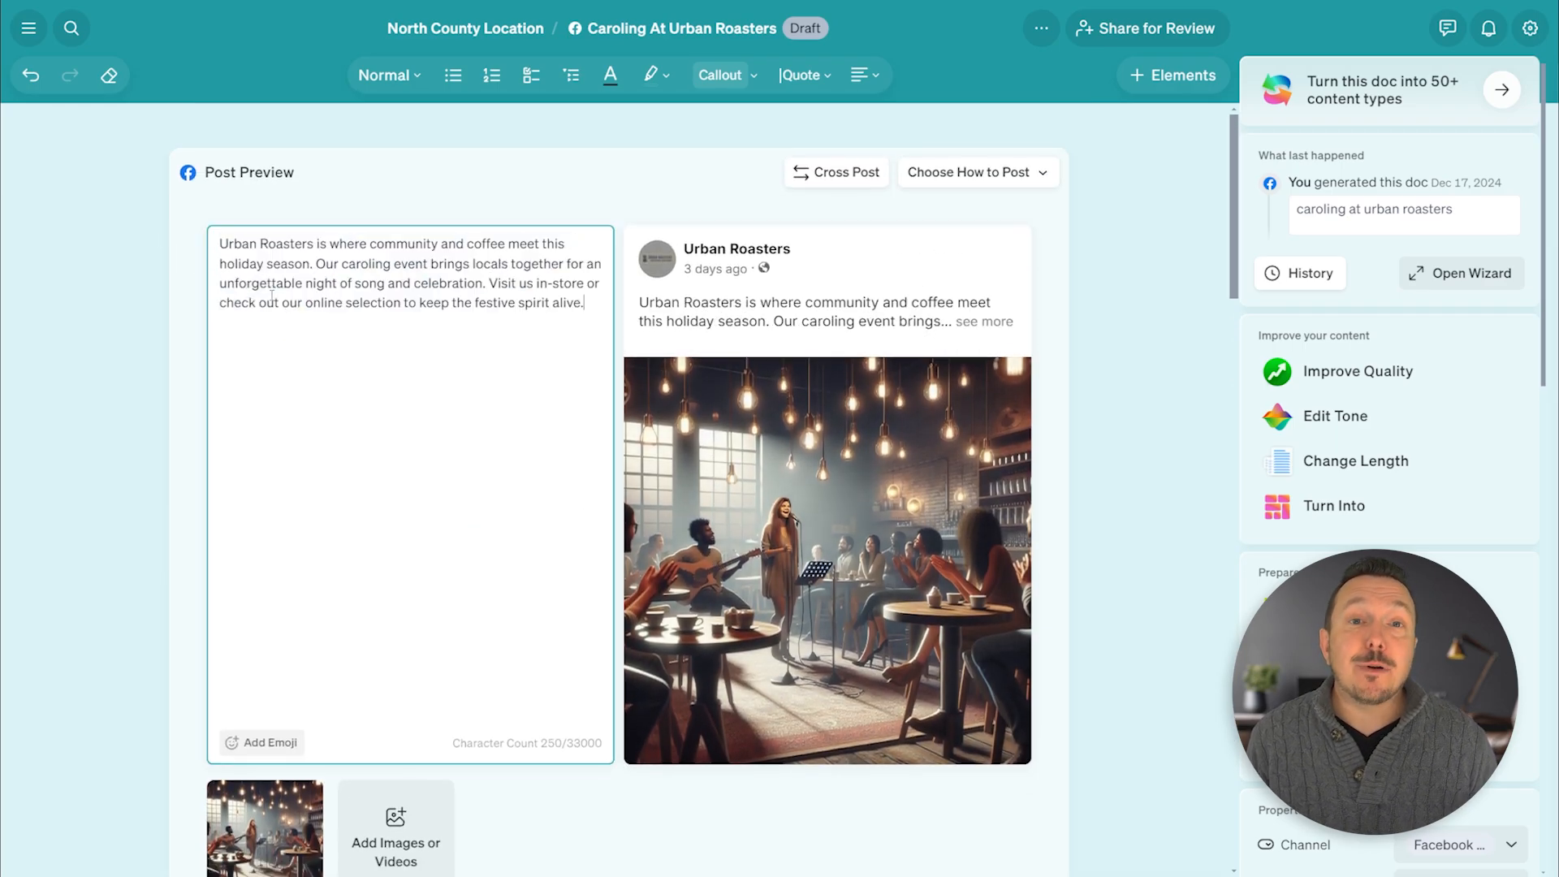
{"action": "left_click", "coordinate": [1123, 314]}
{"action": "left_click", "coordinate": [999, 323]}
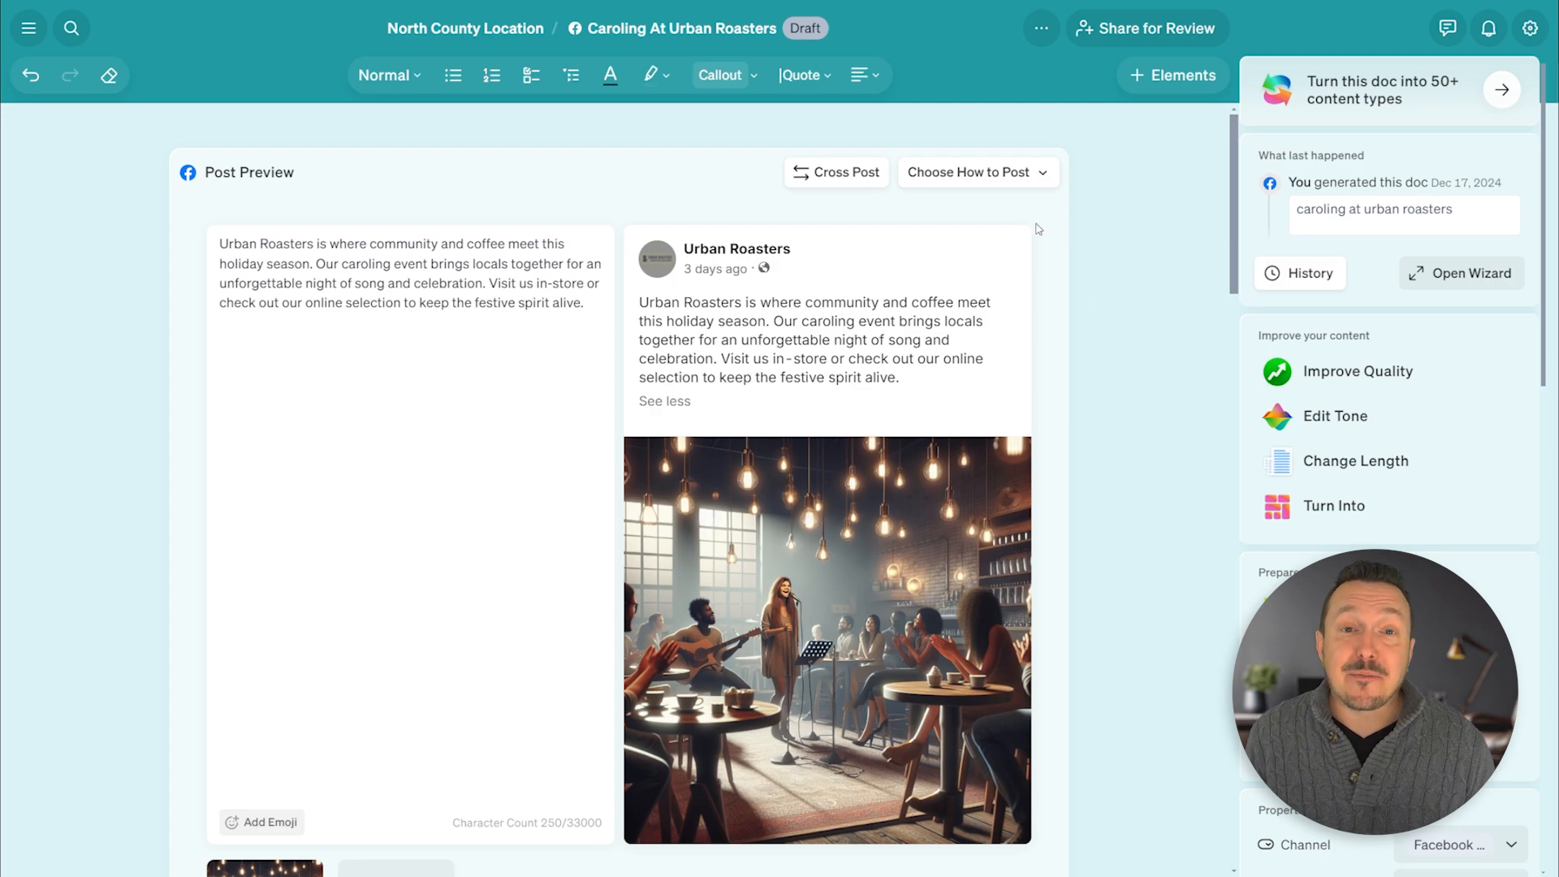
- Schedule the post to publish automatically on Friday, December 20, 2024 at 9:00 AM PST
{"action": "left_click", "coordinate": [1023, 178]}
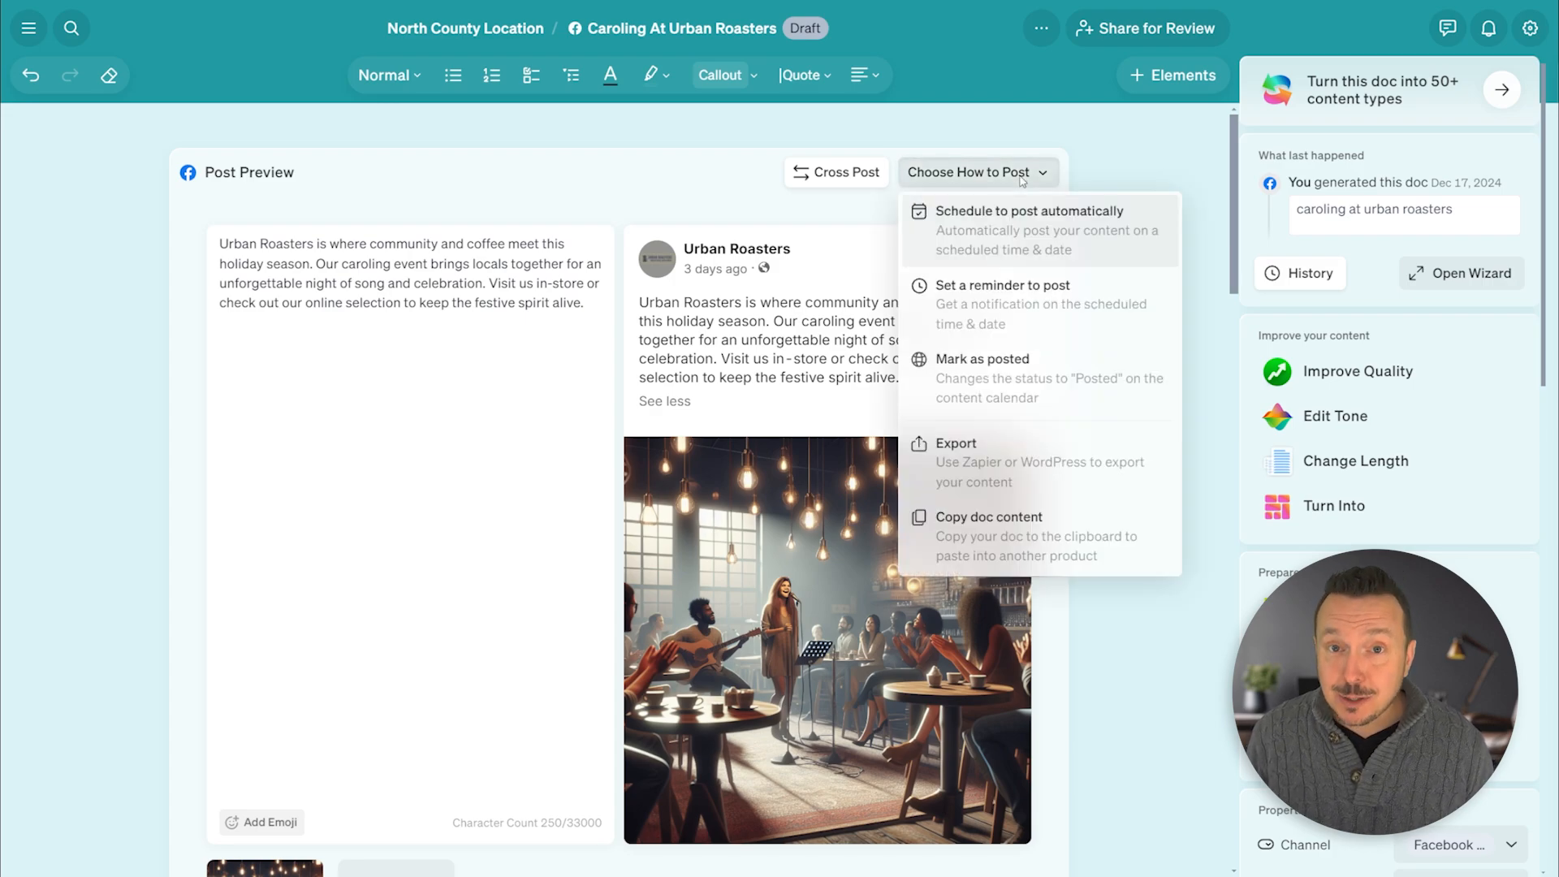
{"action": "left_click", "coordinate": [1024, 246]}
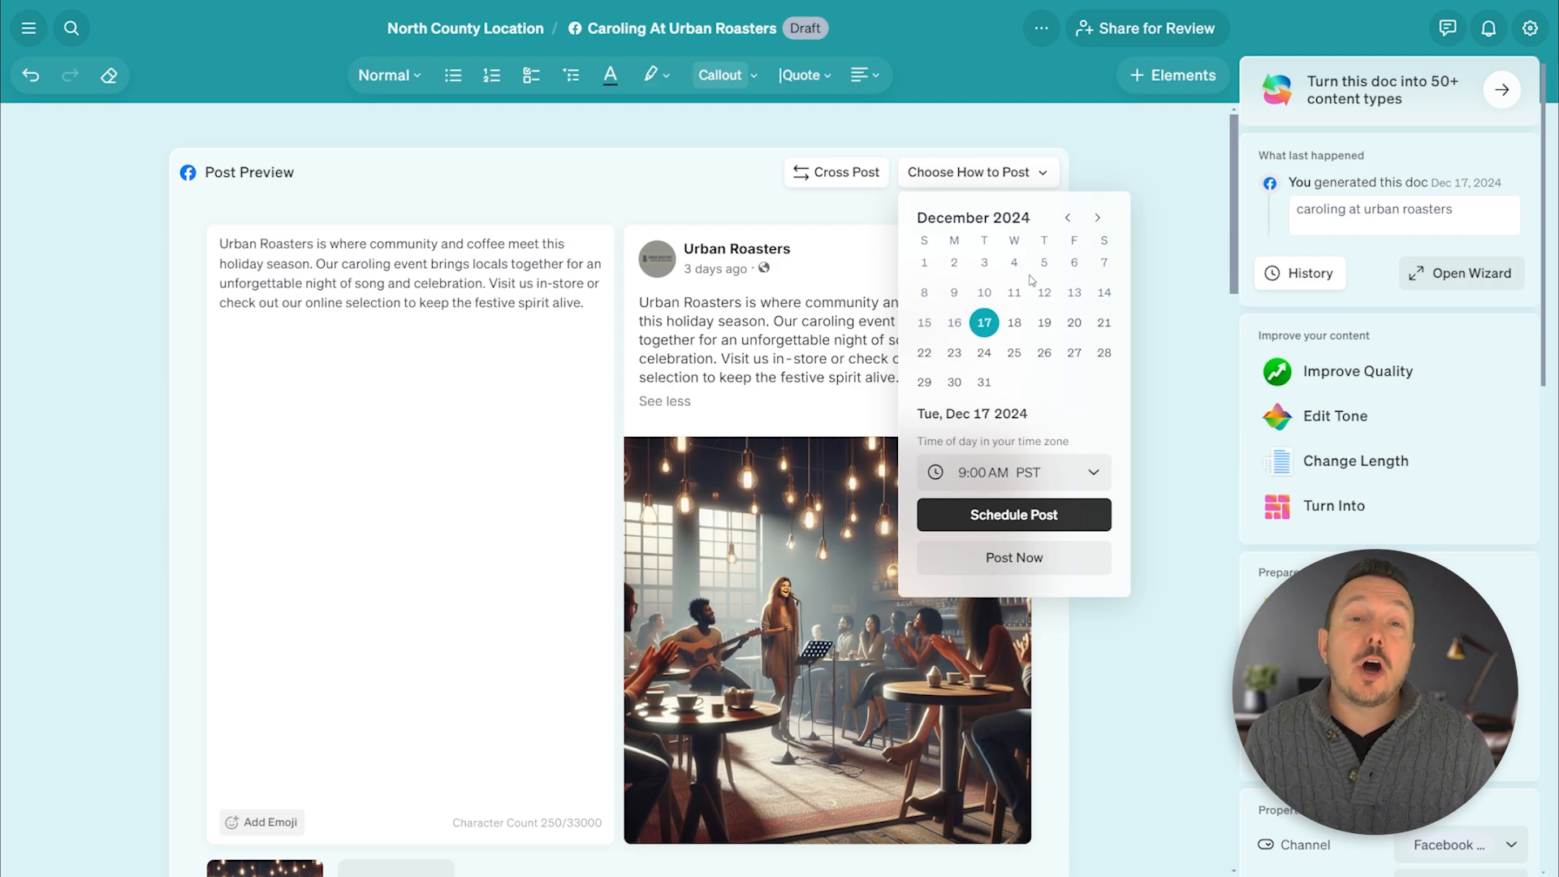
{"action": "left_click", "coordinate": [1073, 324]}
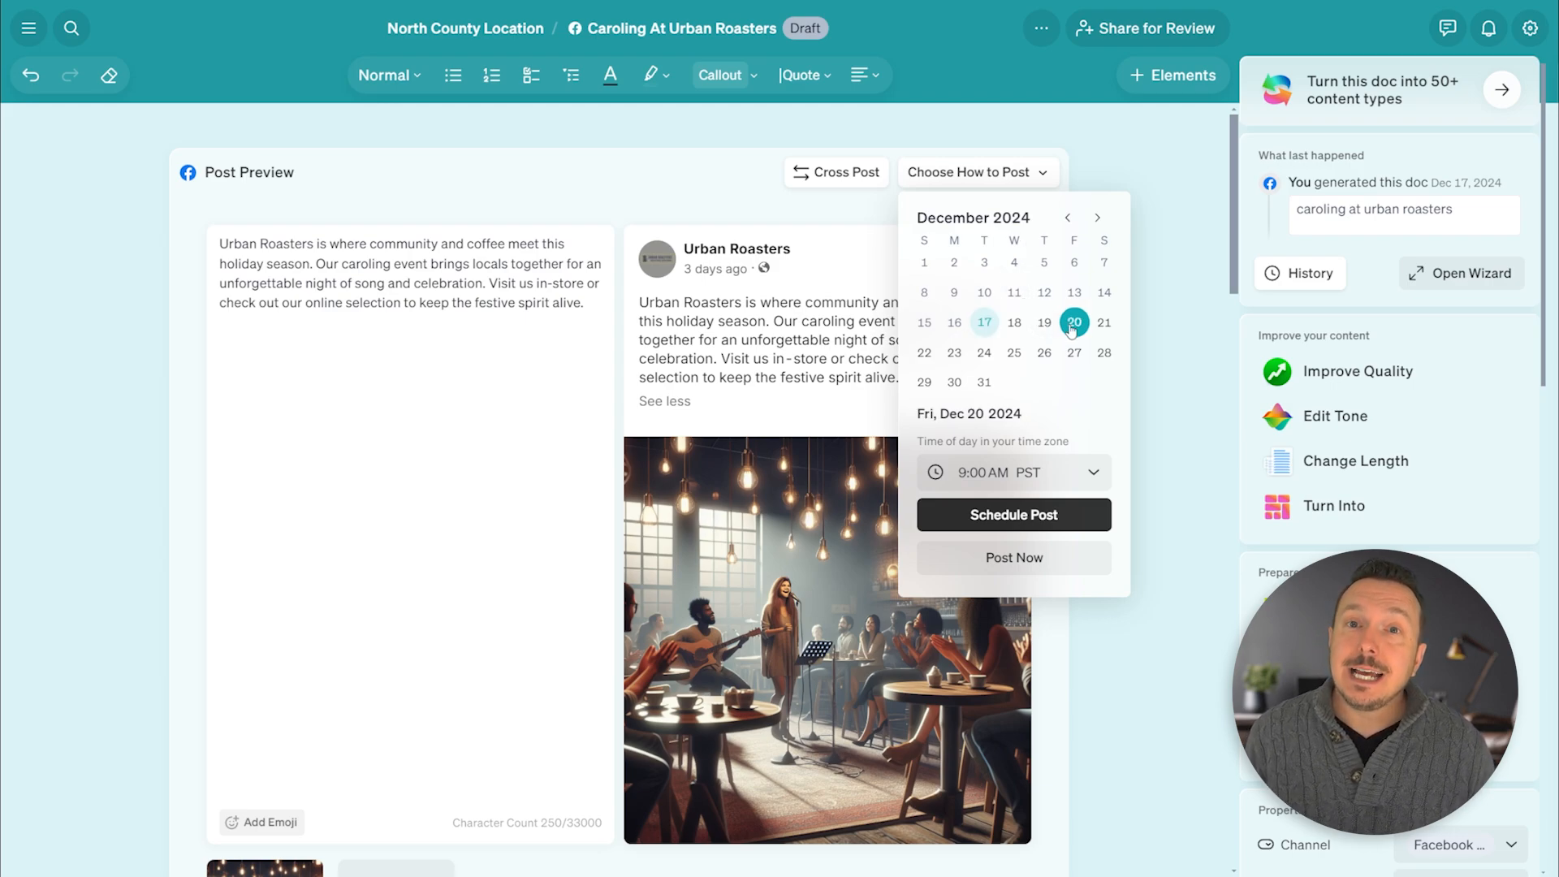
{"action": "left_click", "coordinate": [1031, 529]}
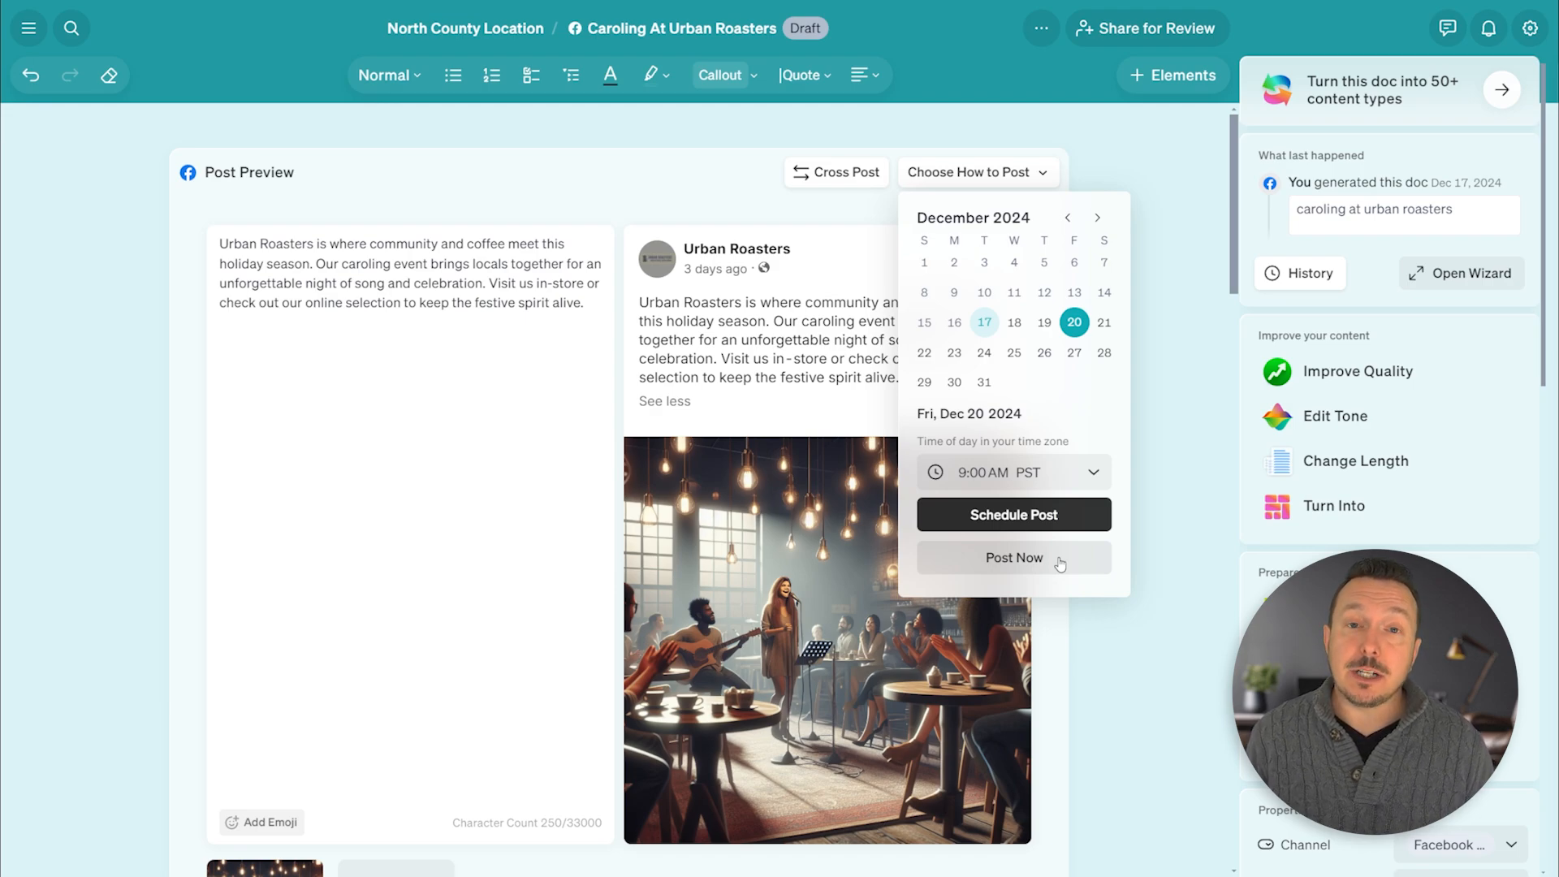
{"action": "left_click", "coordinate": [1076, 518]}
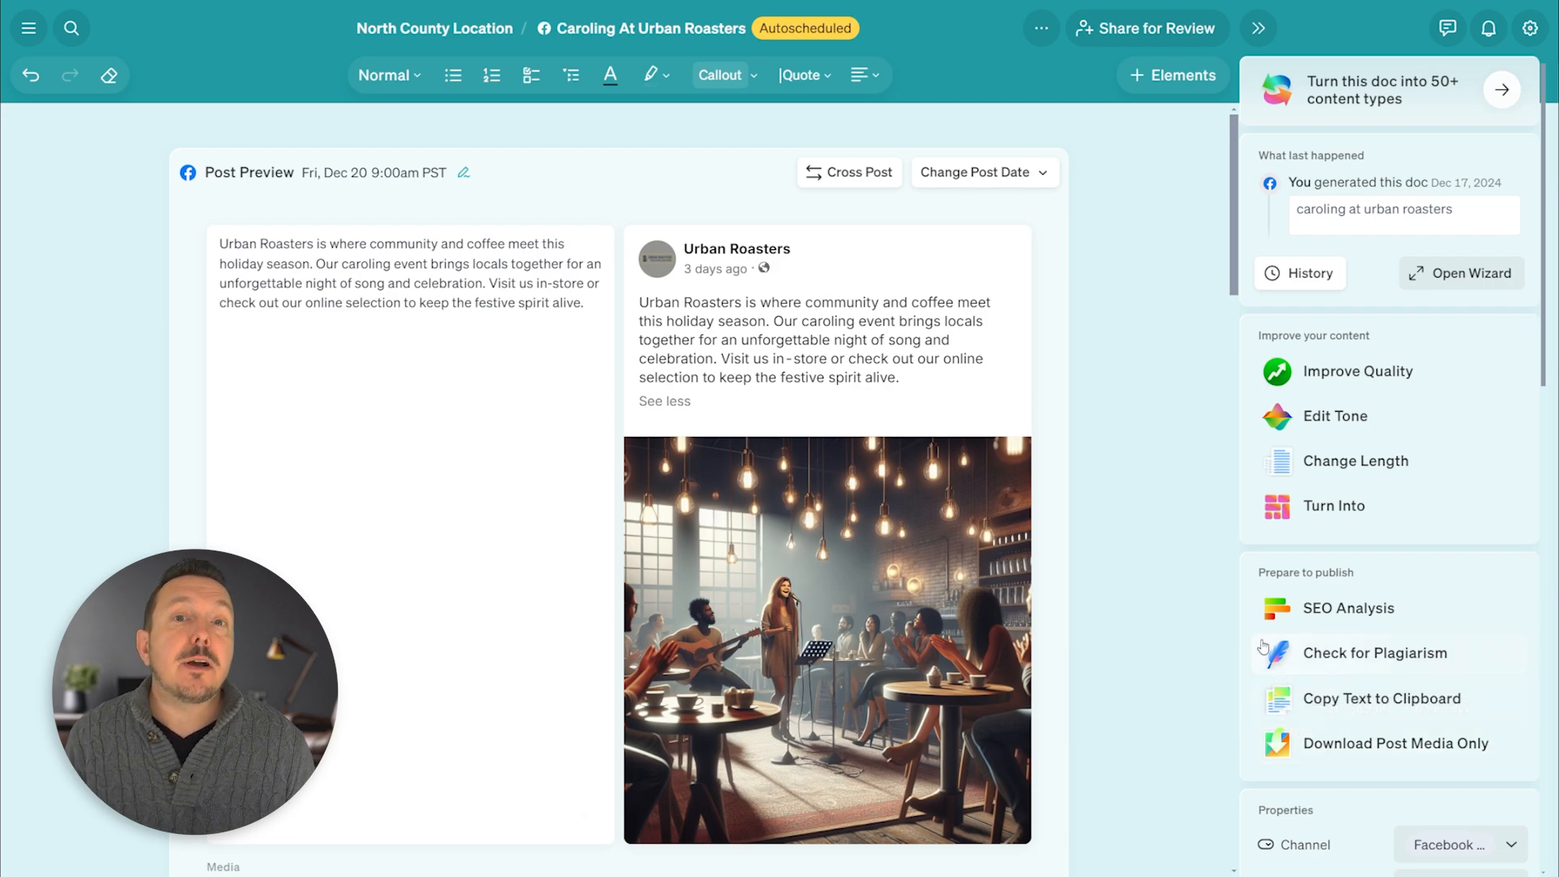
- Look through the scheduled post's date options and try out December 19, 2024 for a posting reminder without setting it
{"action": "left_click", "coordinate": [1002, 176]}
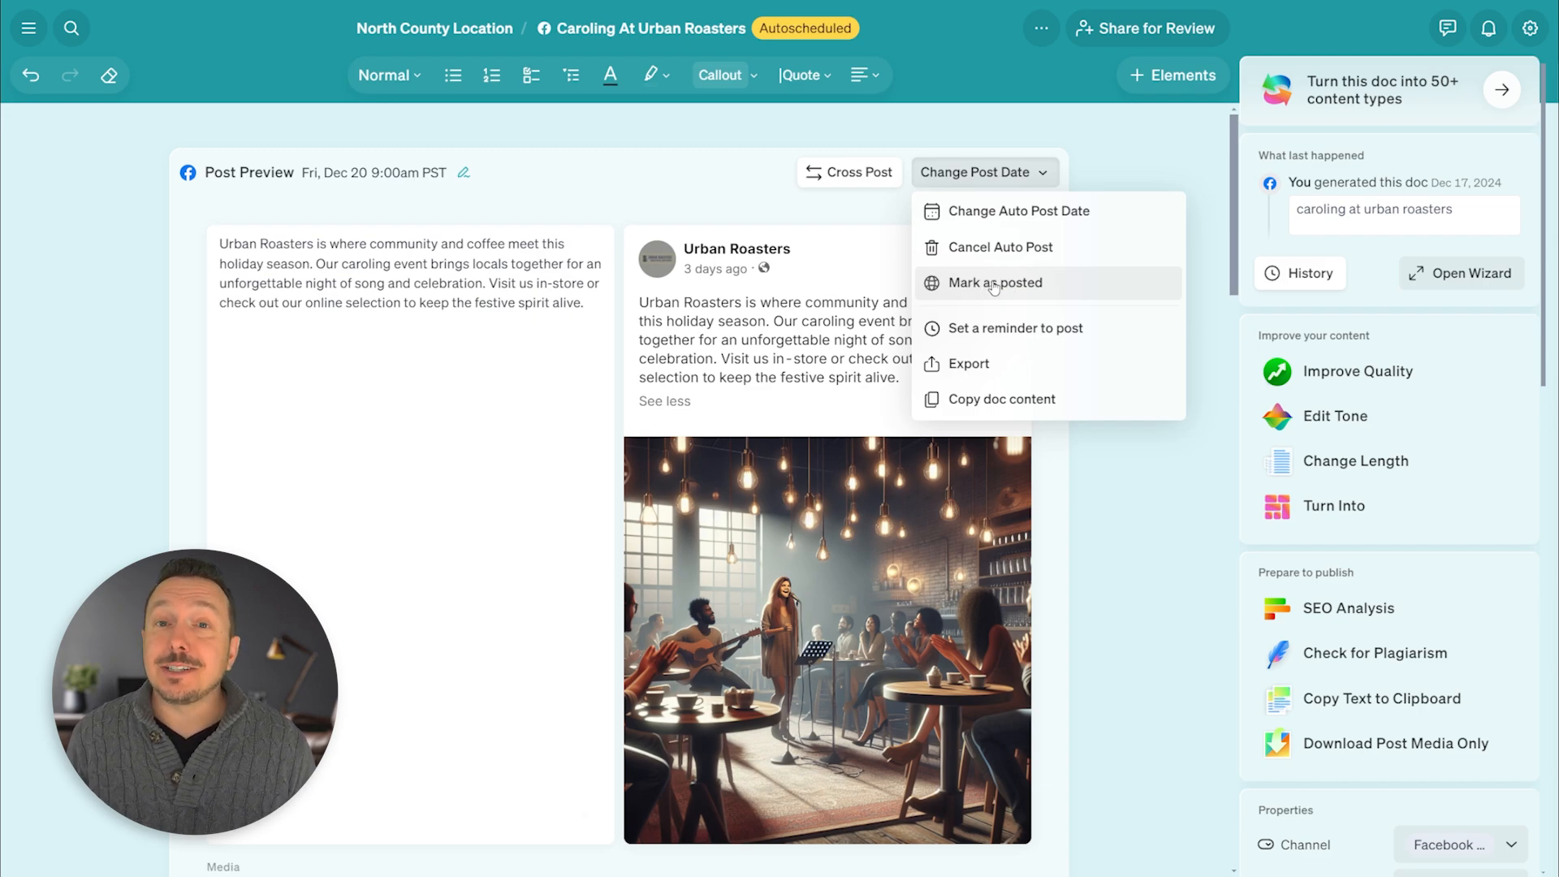
{"action": "left_click", "coordinate": [1190, 151]}
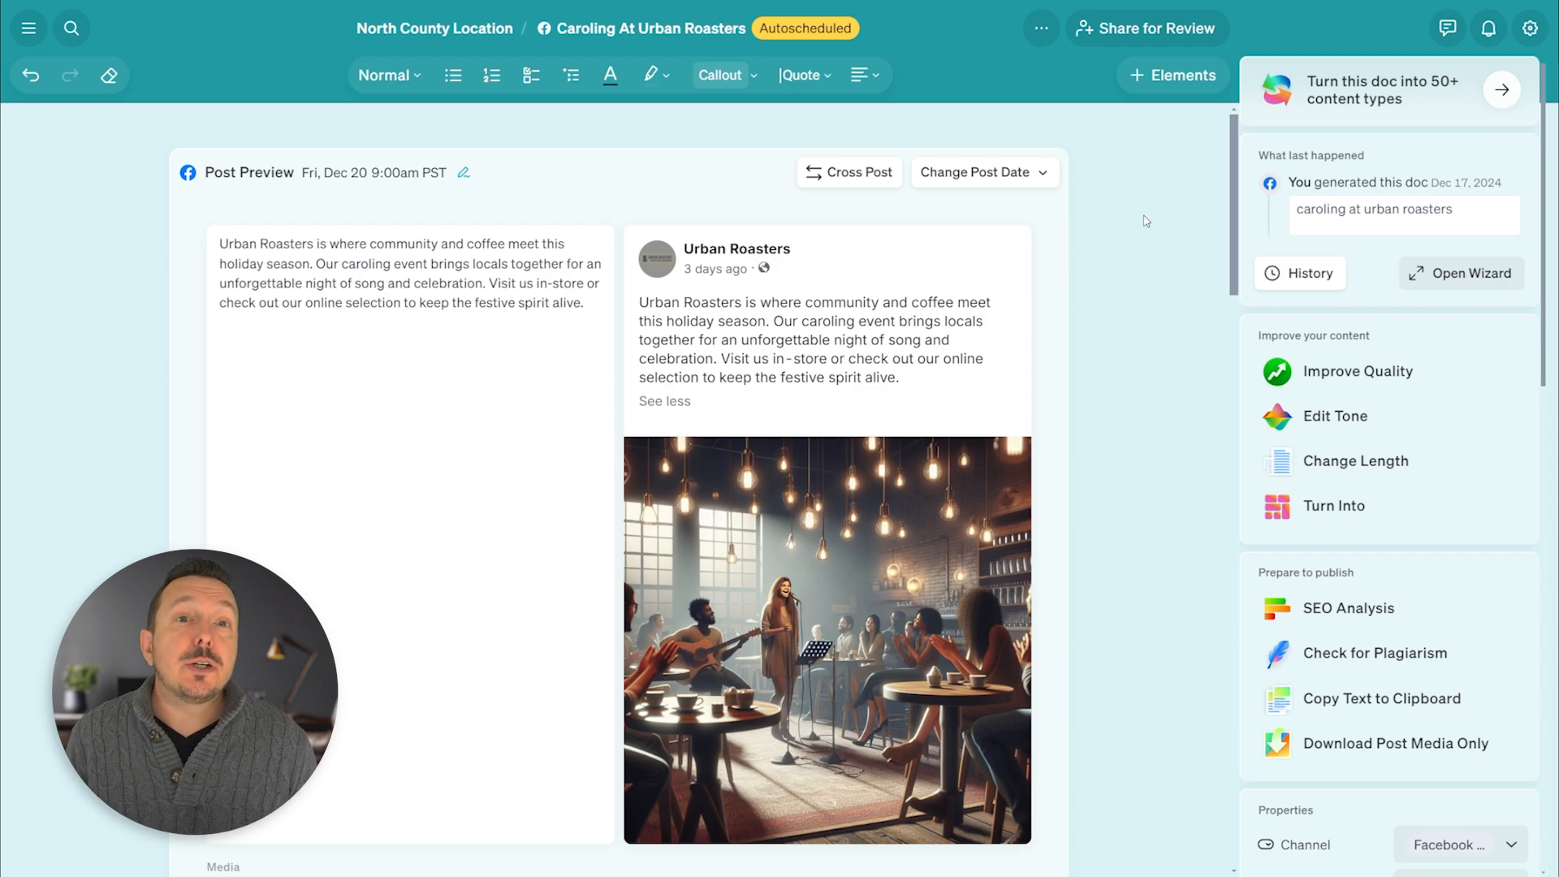
{"action": "left_click", "coordinate": [1041, 177]}
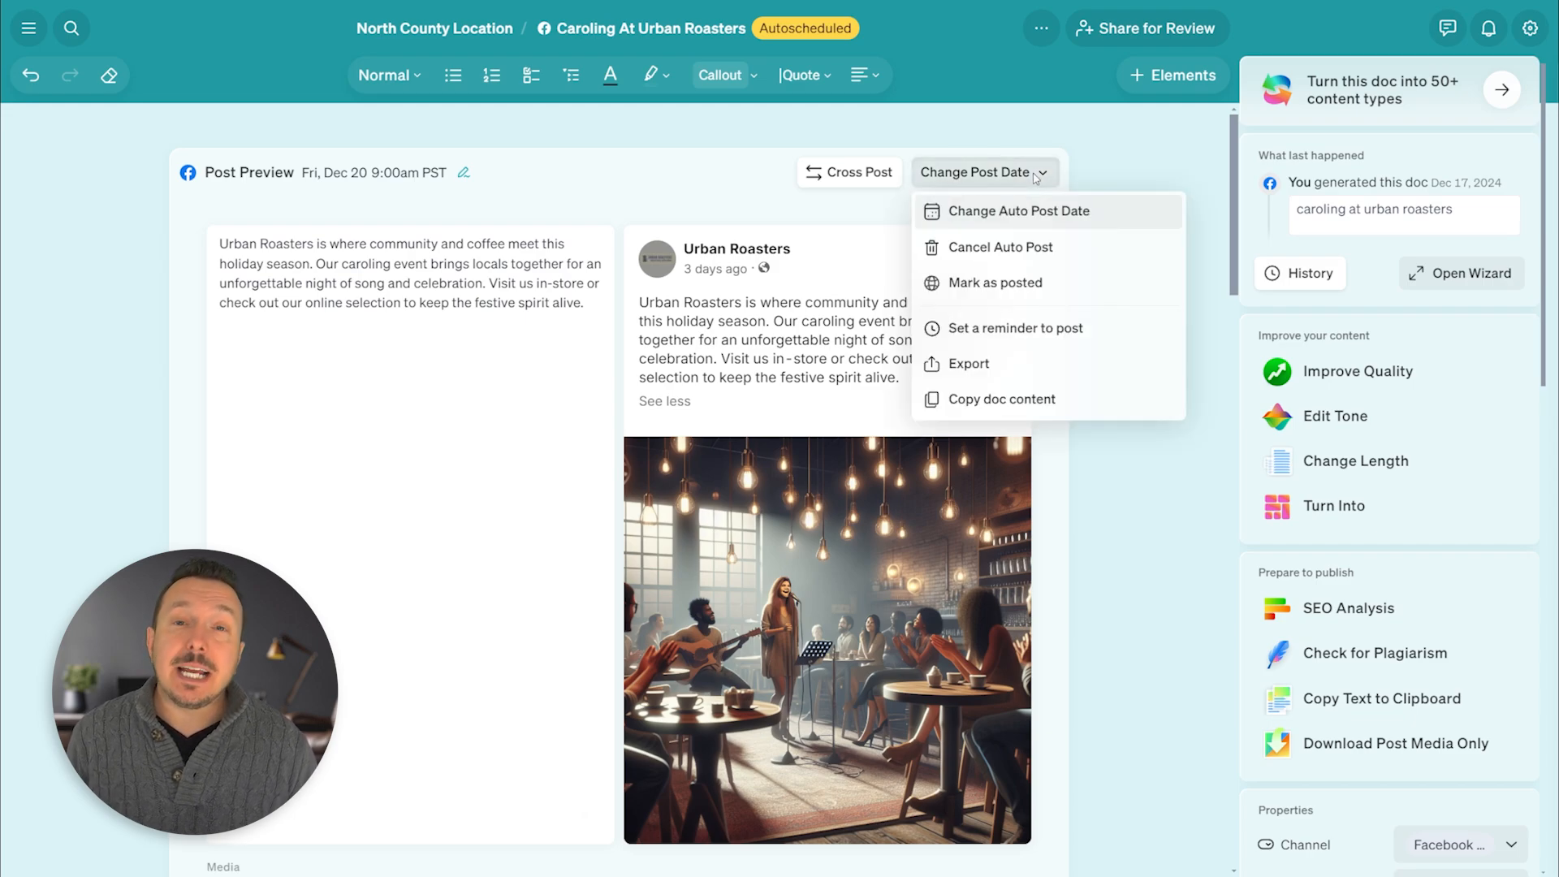
{"action": "left_click", "coordinate": [1032, 329]}
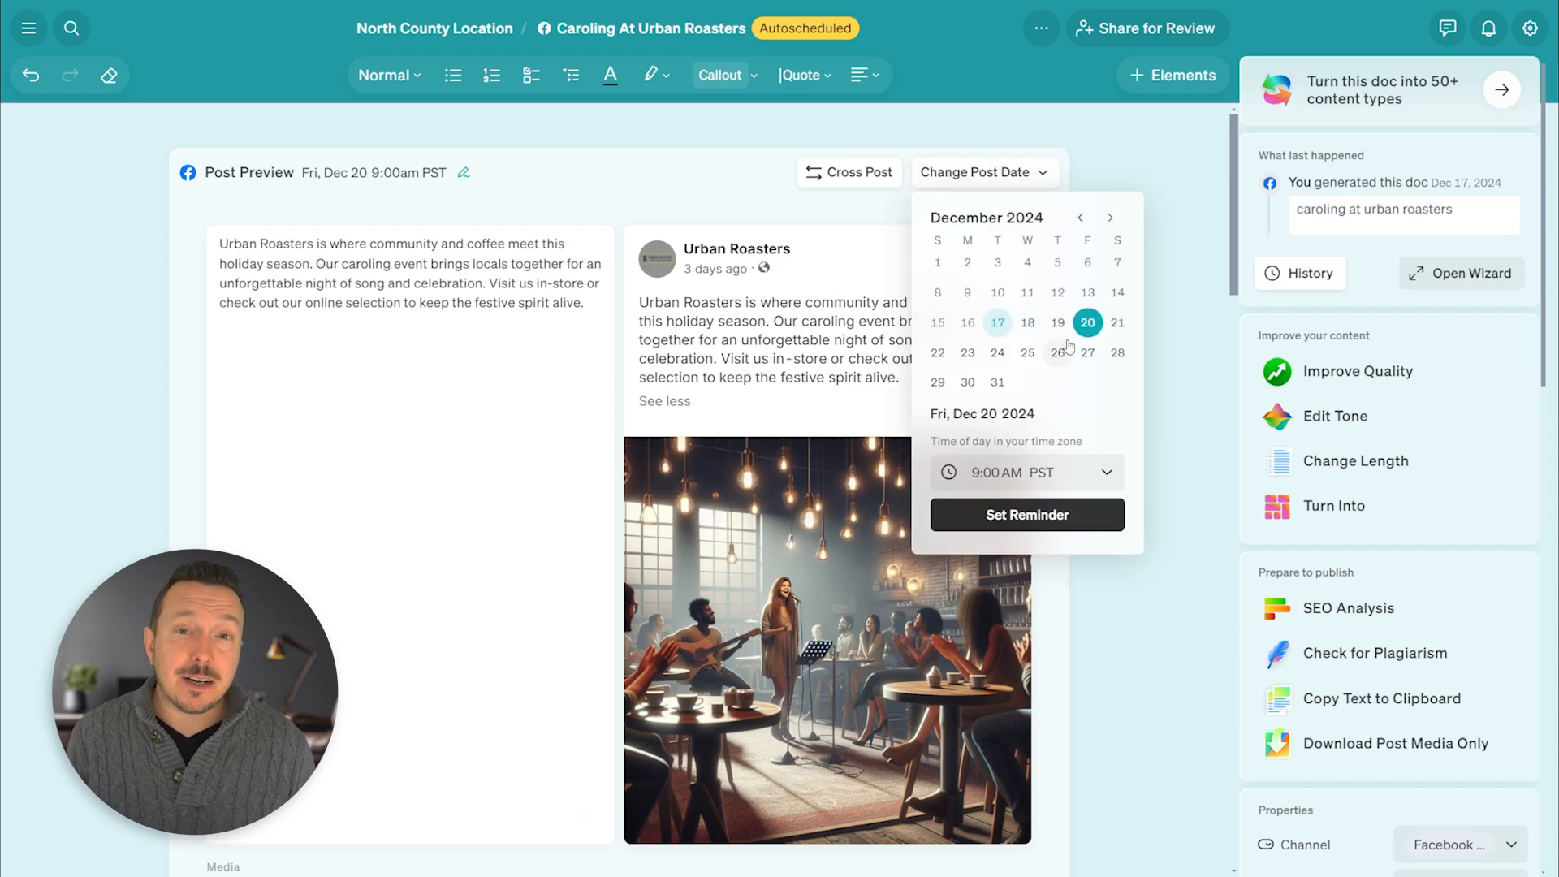
{"action": "left_click", "coordinate": [1058, 323]}
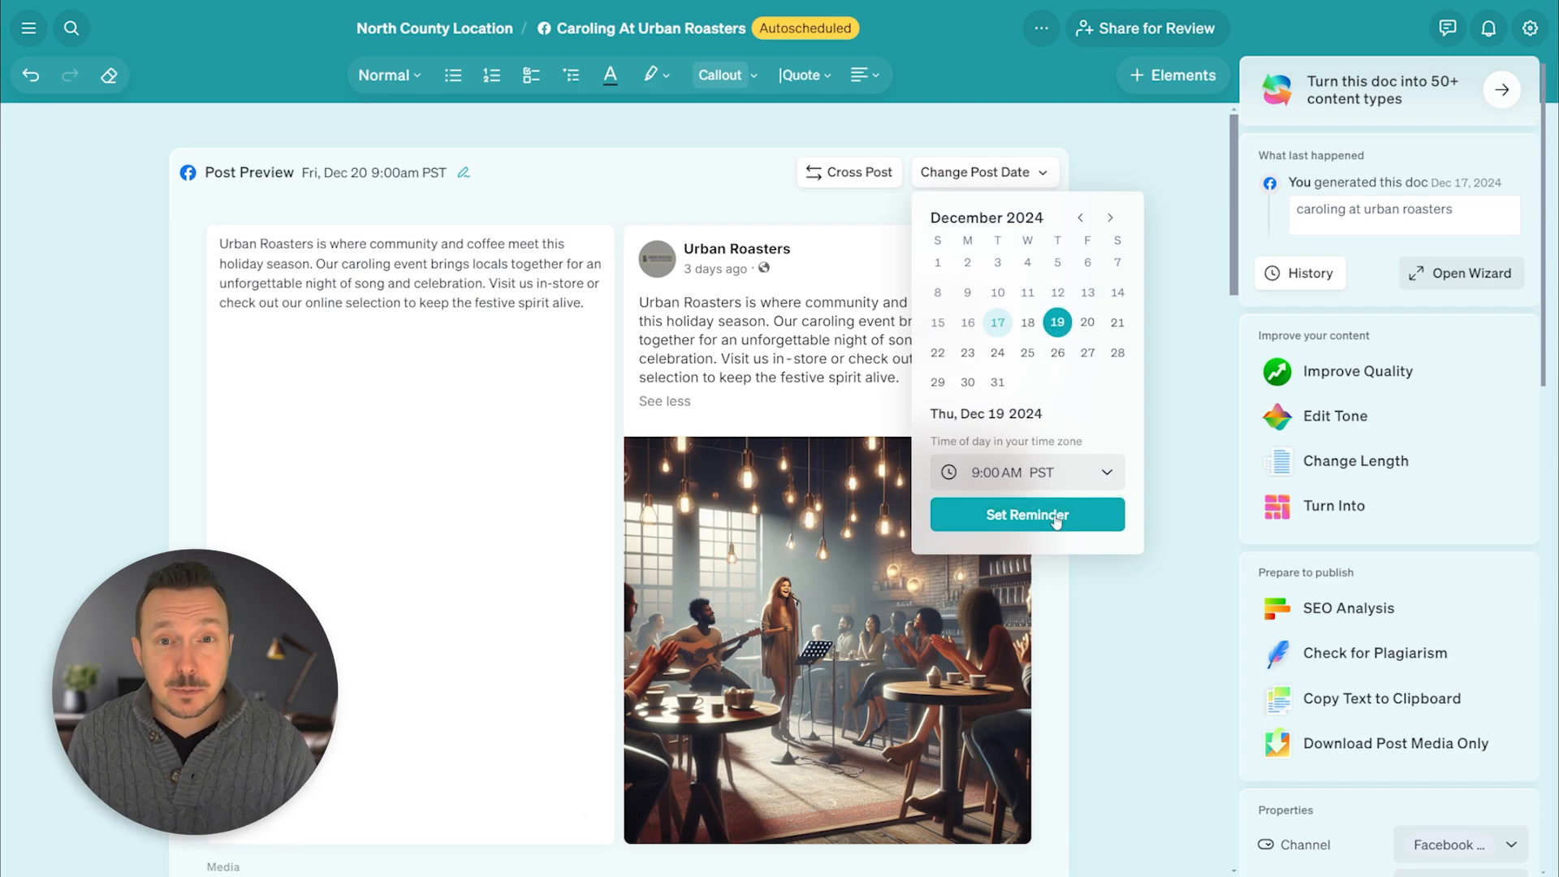
{"action": "left_click", "coordinate": [1170, 431]}
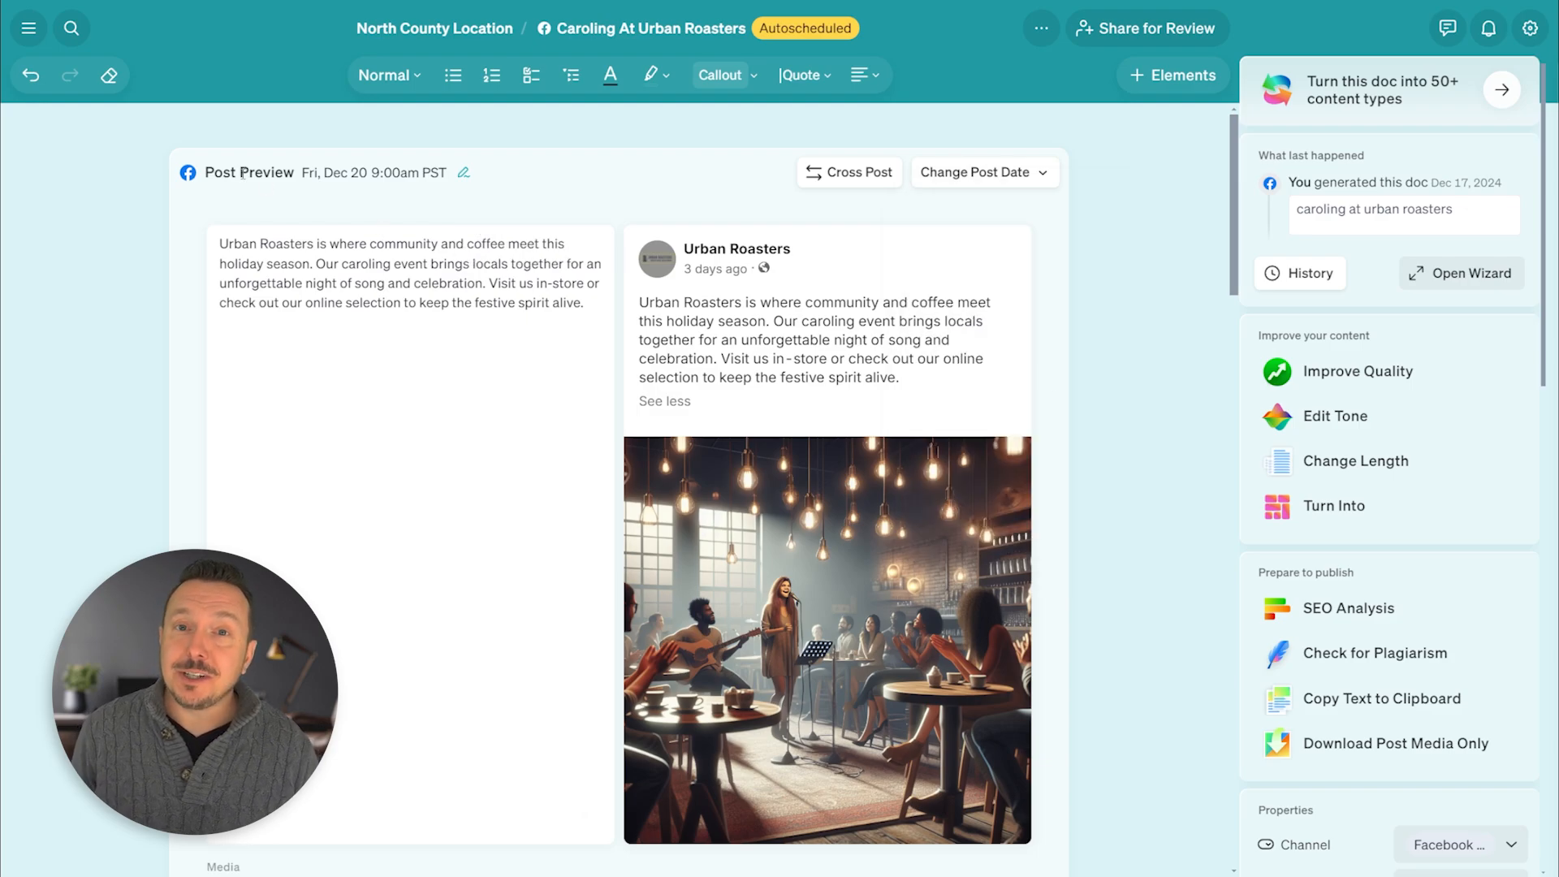
- Go to the North County Location project's calendar and preview the post scheduled for December 20
{"action": "left_click", "coordinate": [29, 28]}
{"action": "left_click", "coordinate": [64, 143]}
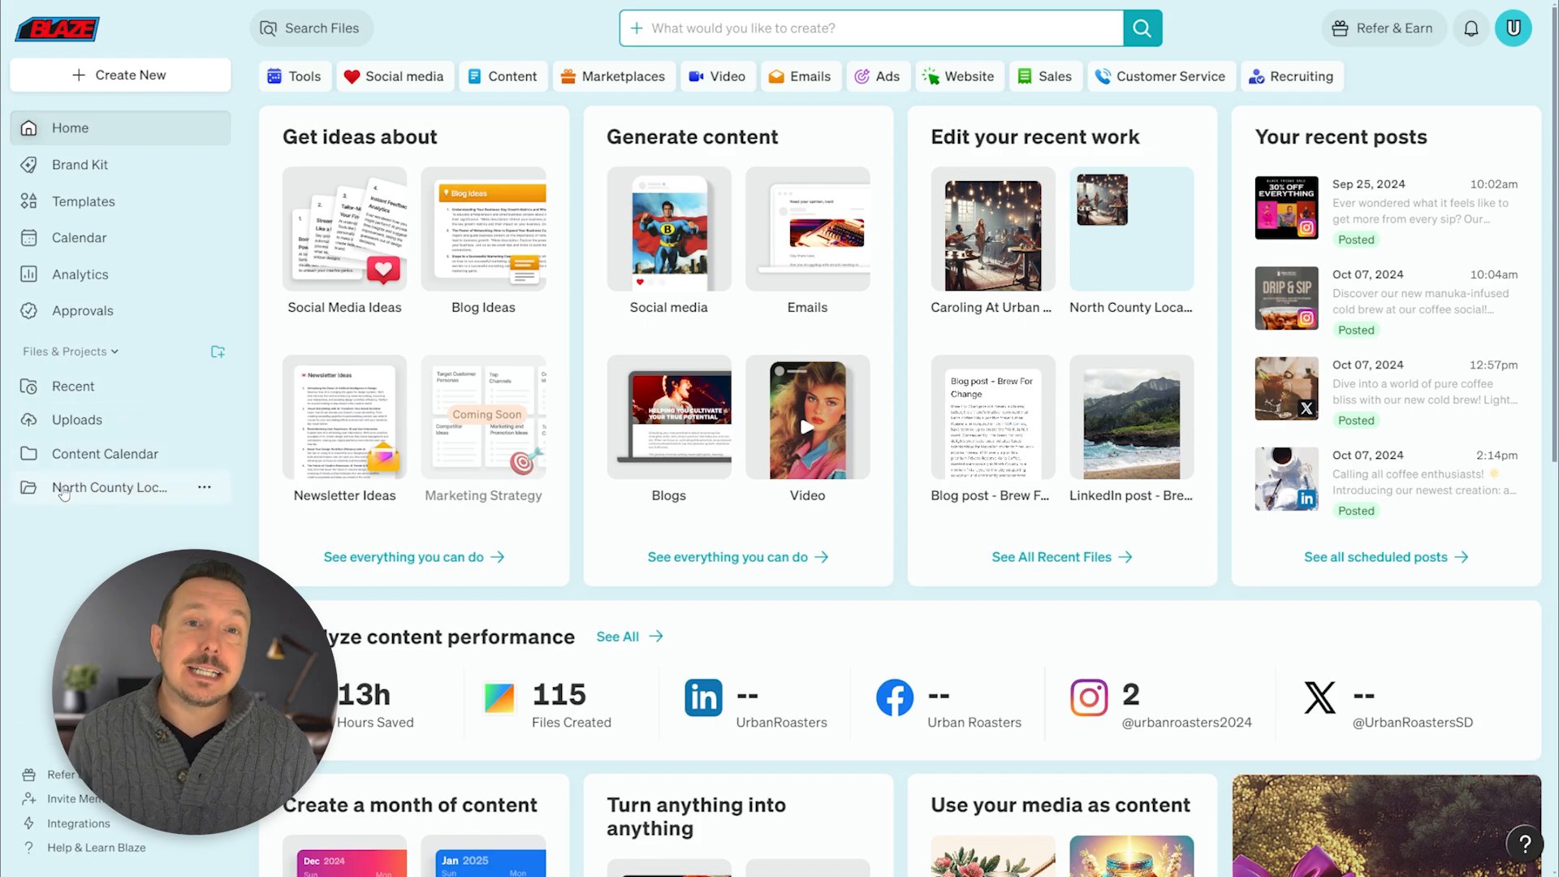
{"action": "left_click", "coordinate": [110, 502]}
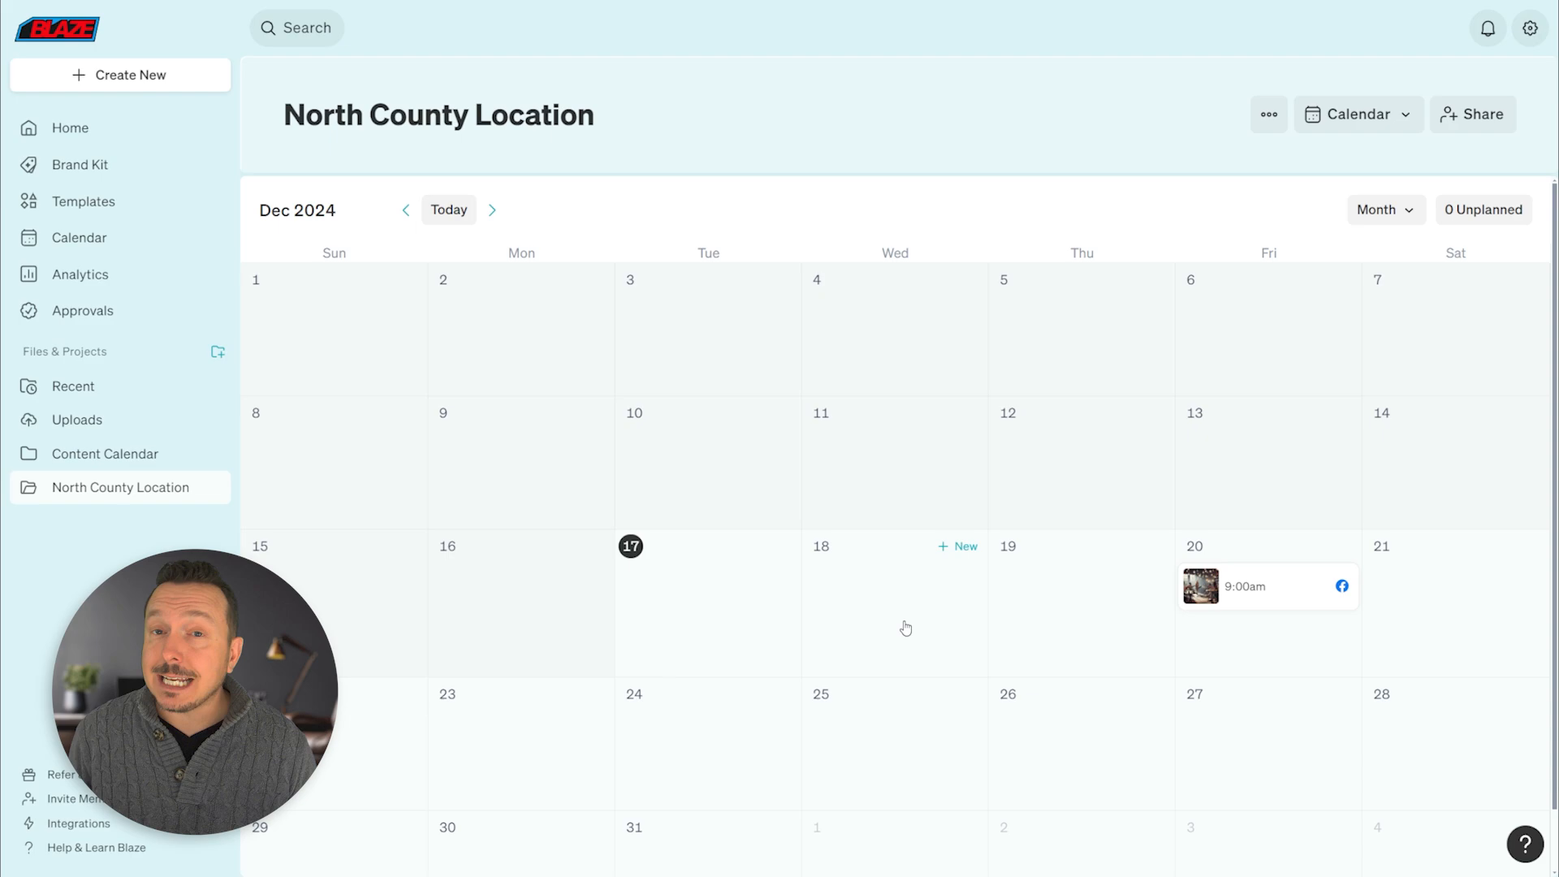
{"action": "mouse_move", "coordinate": [1263, 606]}
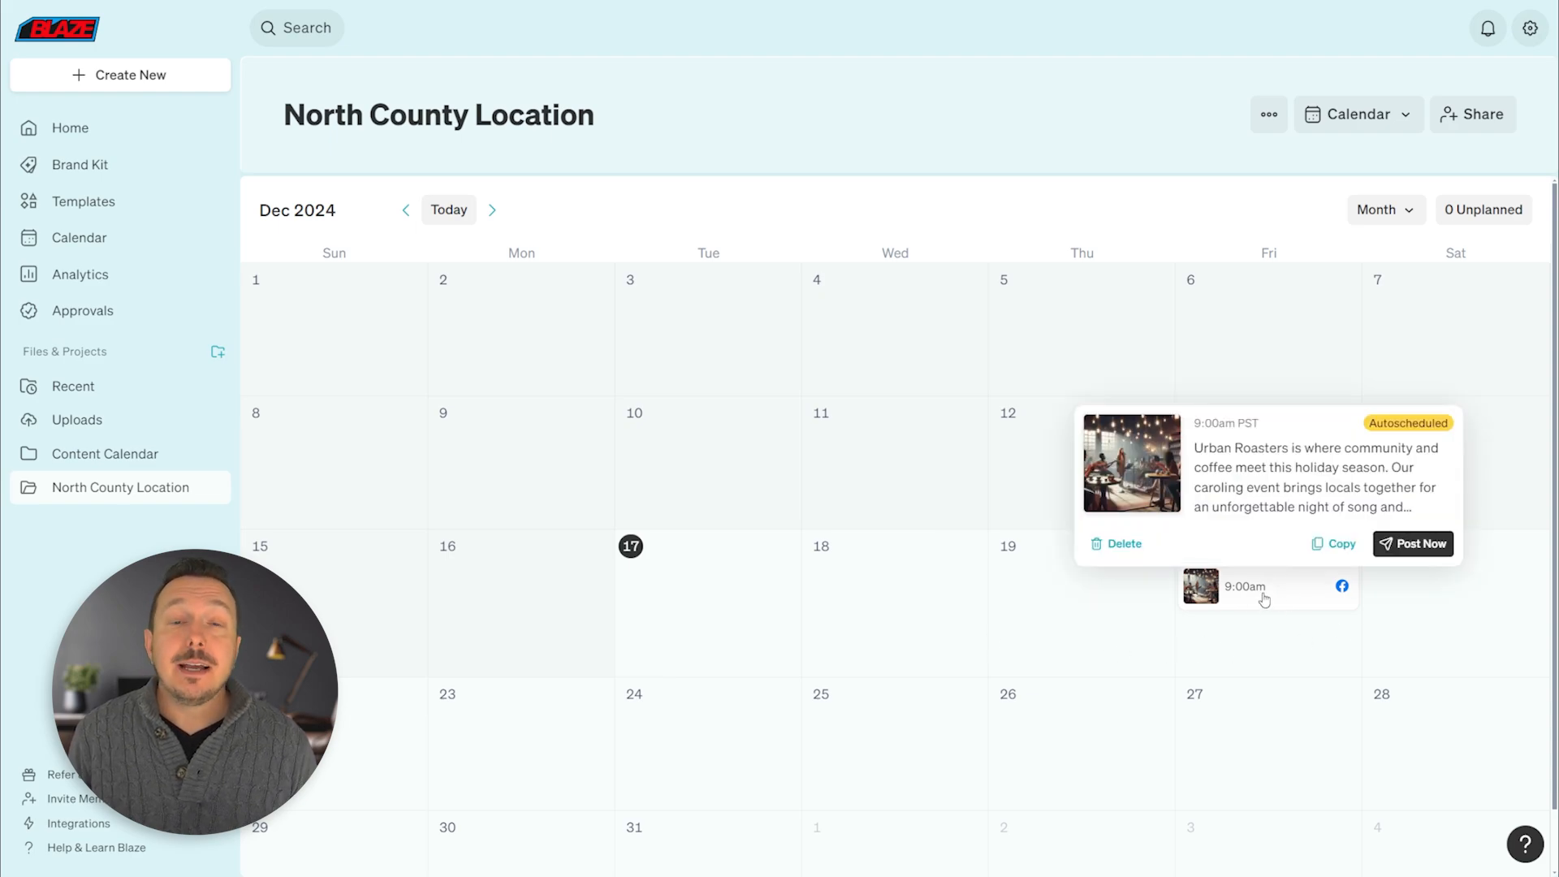
- Examine the calendar's list of unplanned documents and preview the December 20 post again
{"action": "left_click", "coordinate": [1492, 216]}
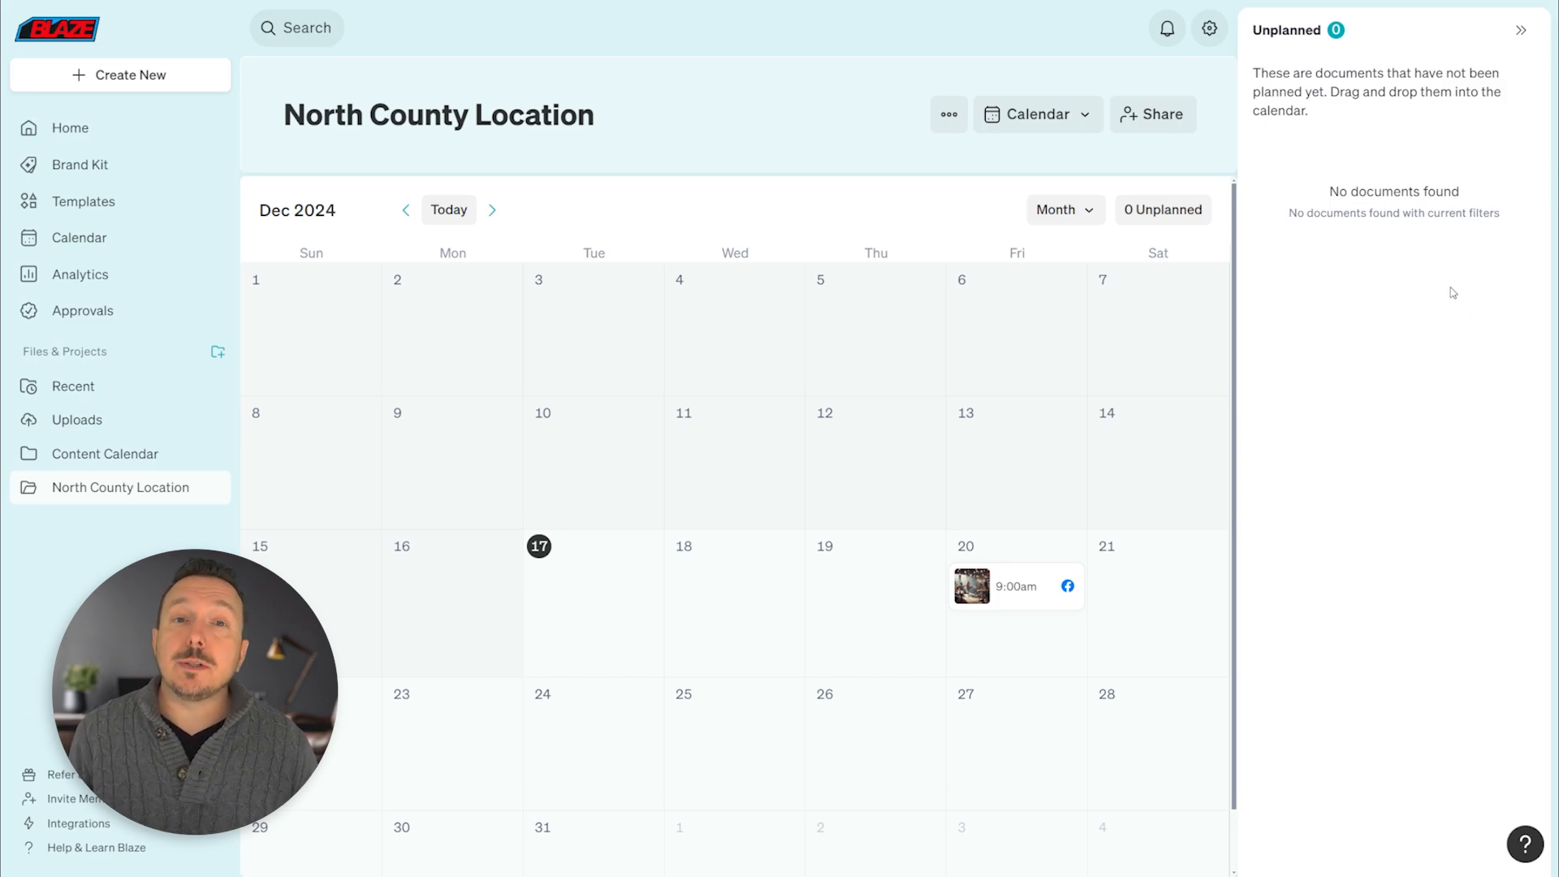
{"action": "left_click_drag", "start_coordinate": [1450, 288], "coordinate": [1393, 370]}
{"action": "left_click", "coordinate": [1404, 365]}
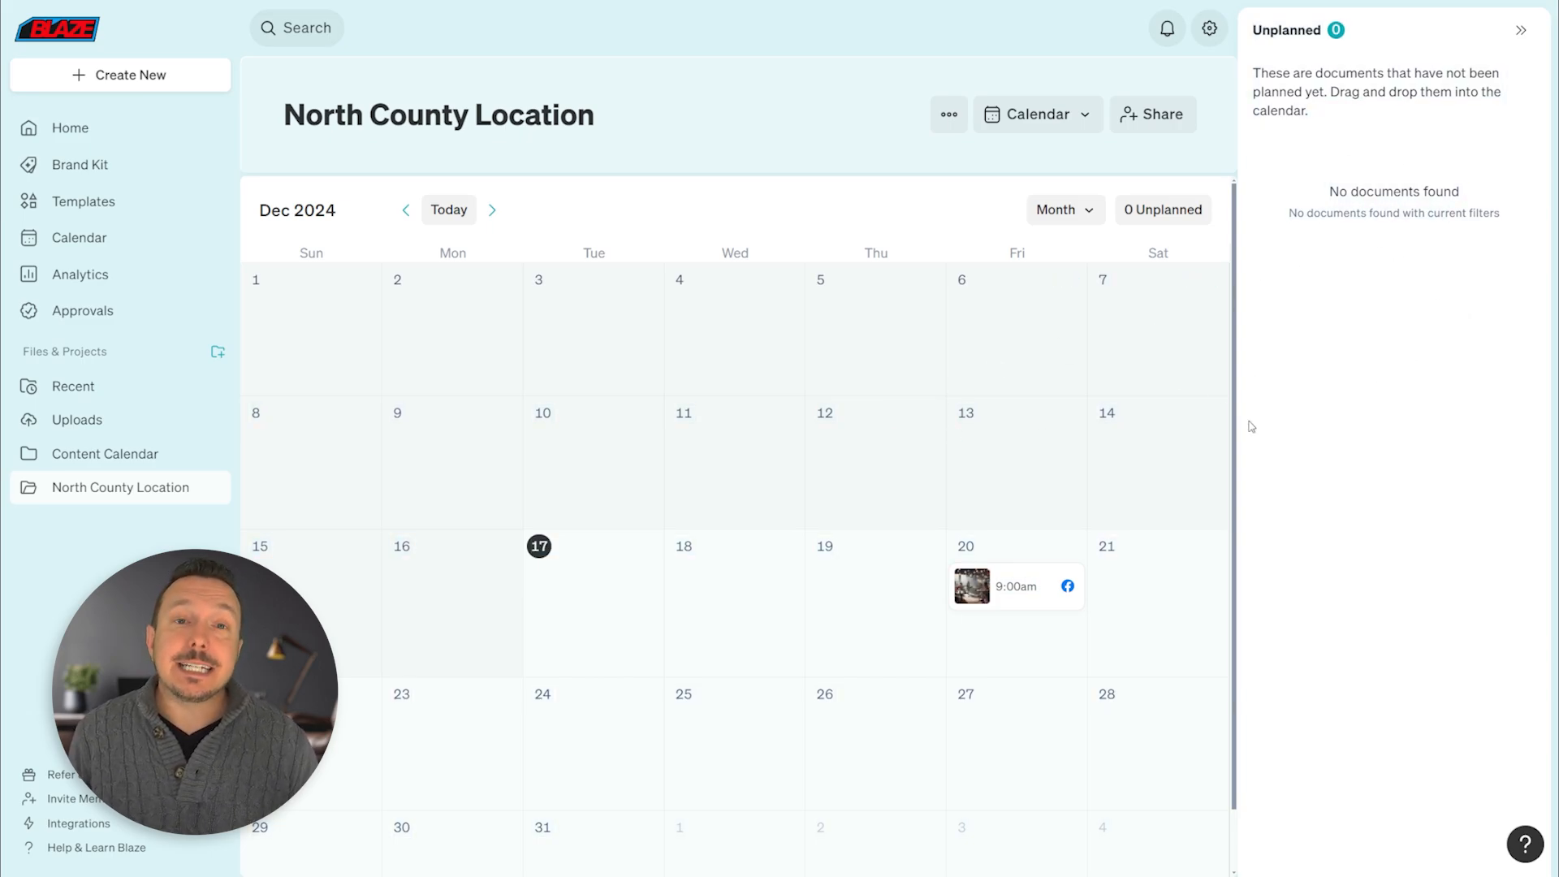
{"action": "mouse_move", "coordinate": [1015, 578]}
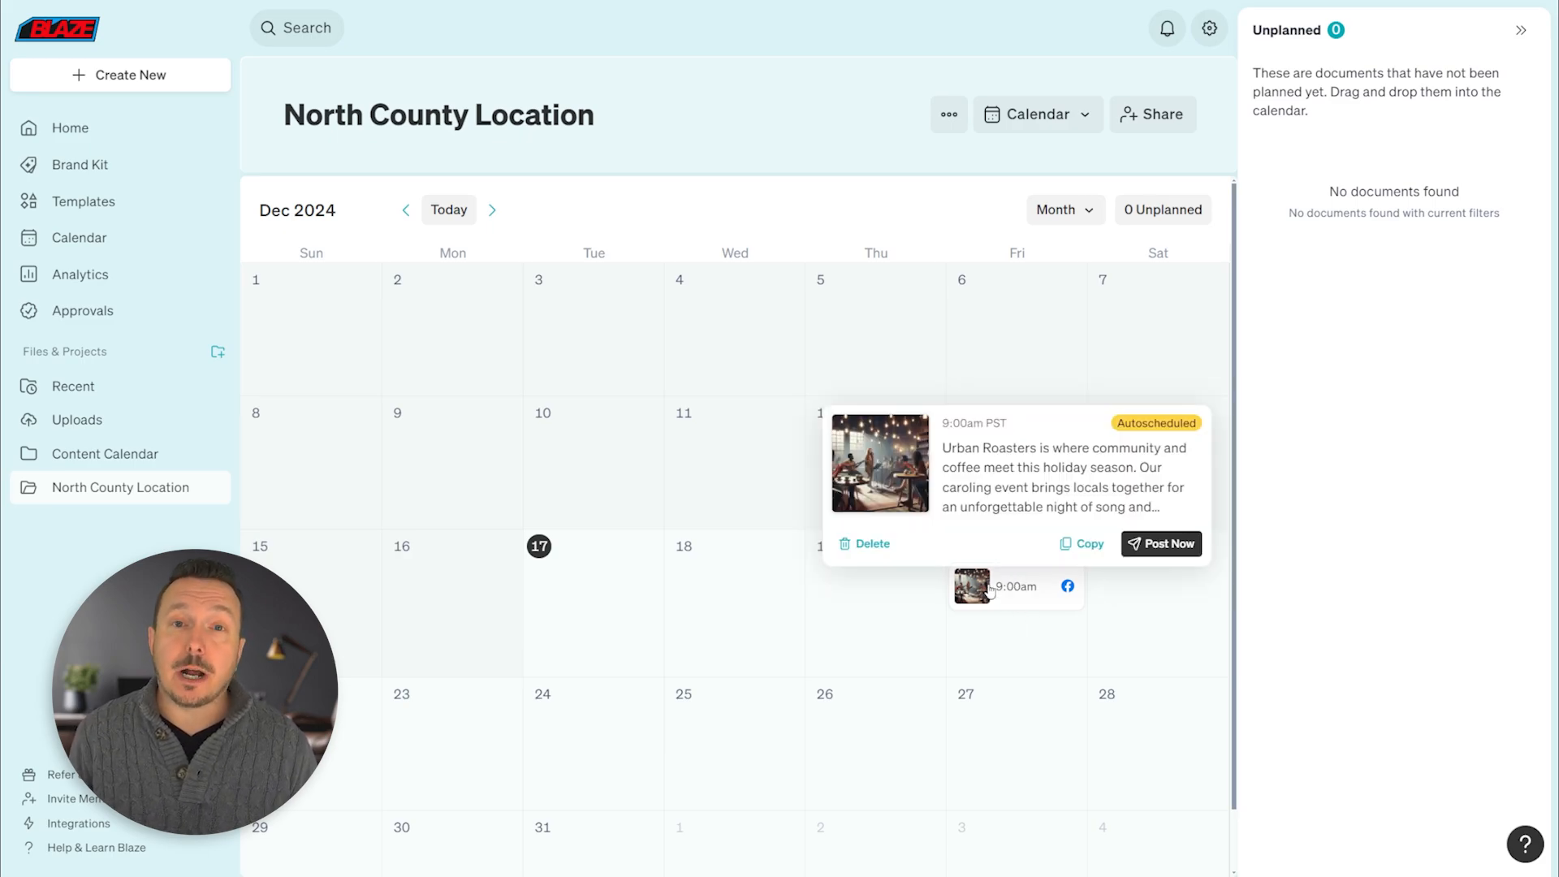
- Switch the project to table view and bring up the immediate posting dialog for the Caroling At Urban Roasters post
{"action": "left_click", "coordinate": [1082, 114]}
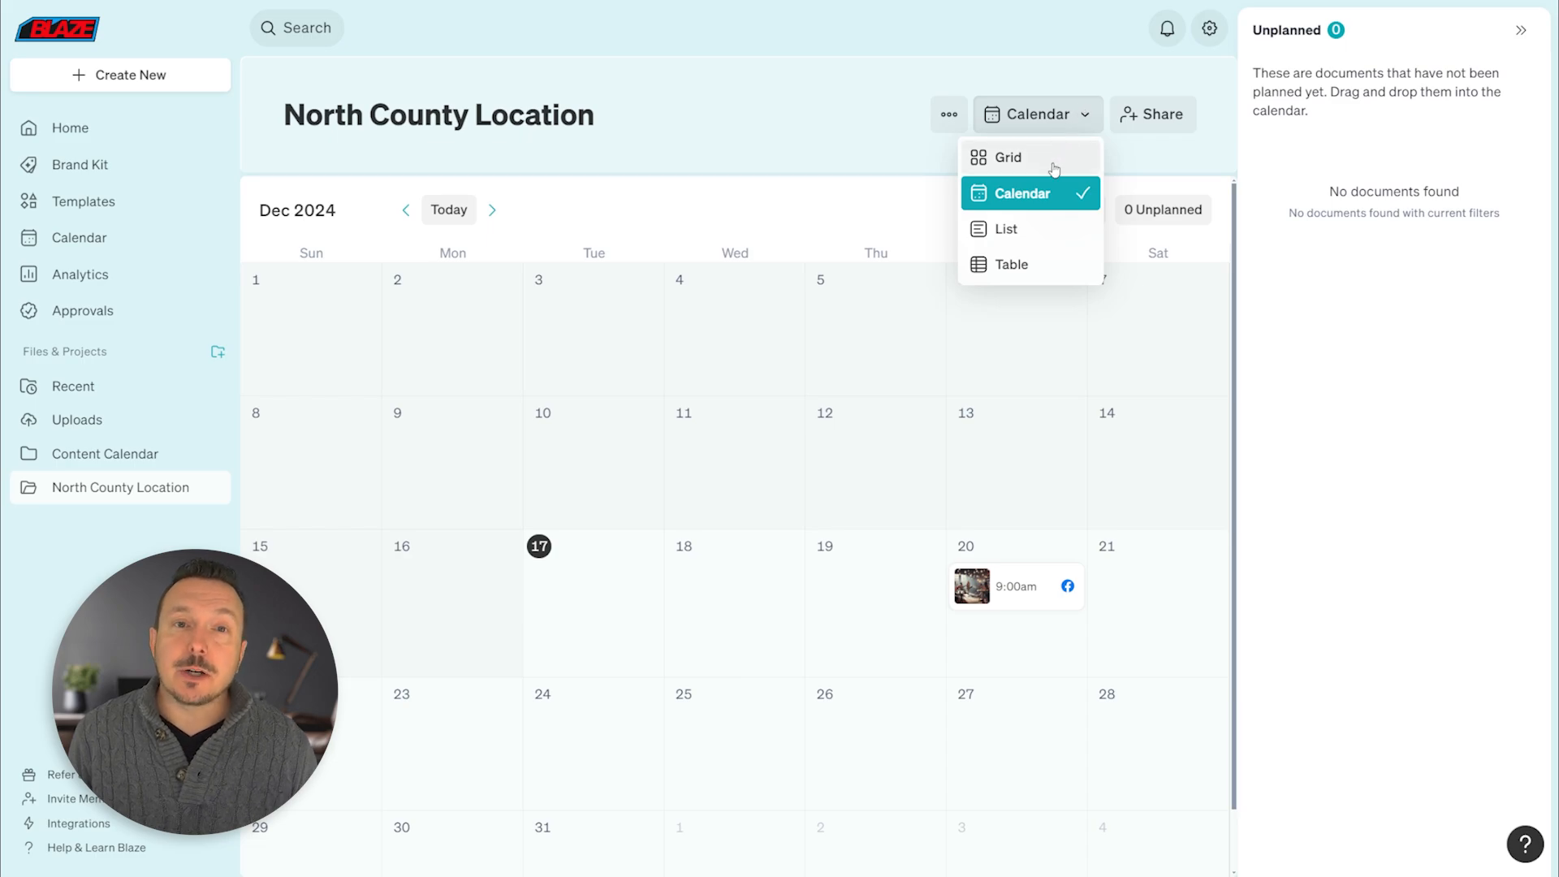
{"action": "left_click", "coordinate": [1043, 265]}
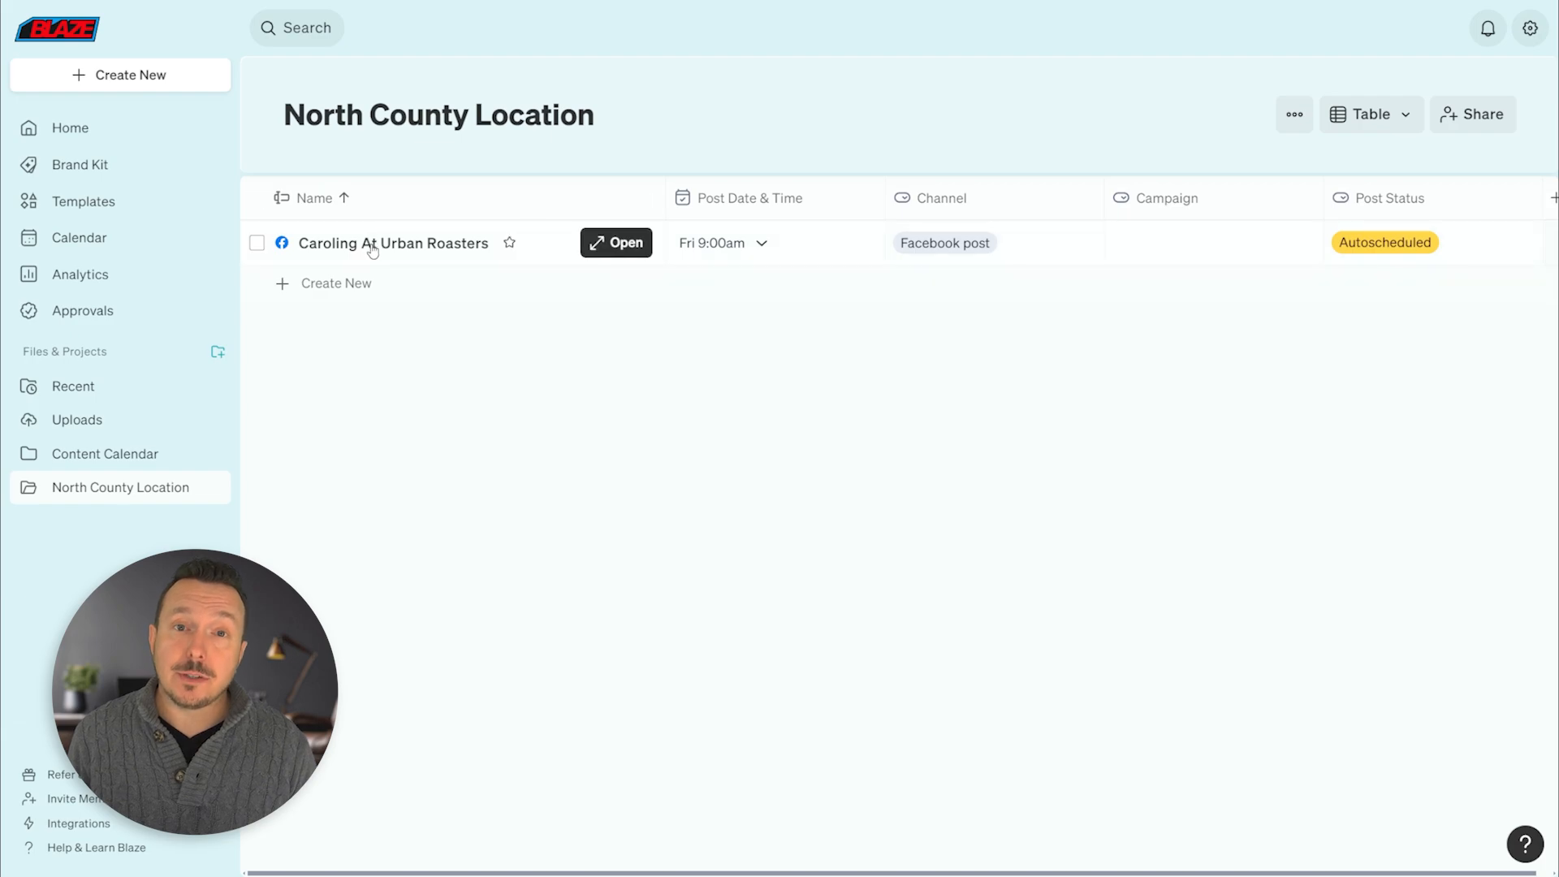
{"action": "mouse_move", "coordinate": [382, 245]}
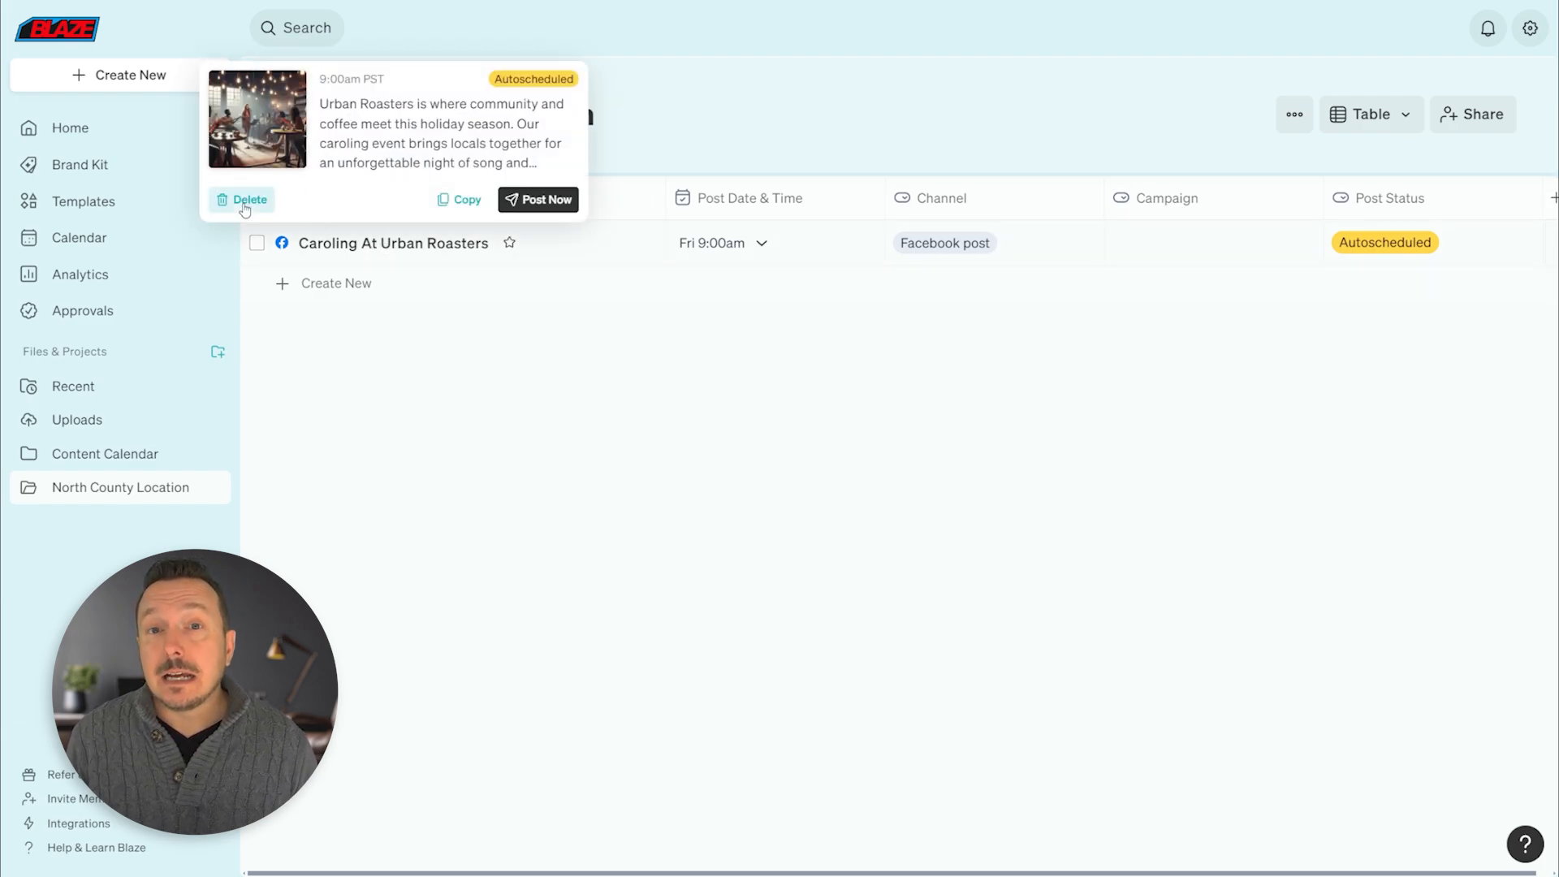
{"action": "left_click", "coordinate": [542, 203]}
{"action": "left_click", "coordinate": [981, 461]}
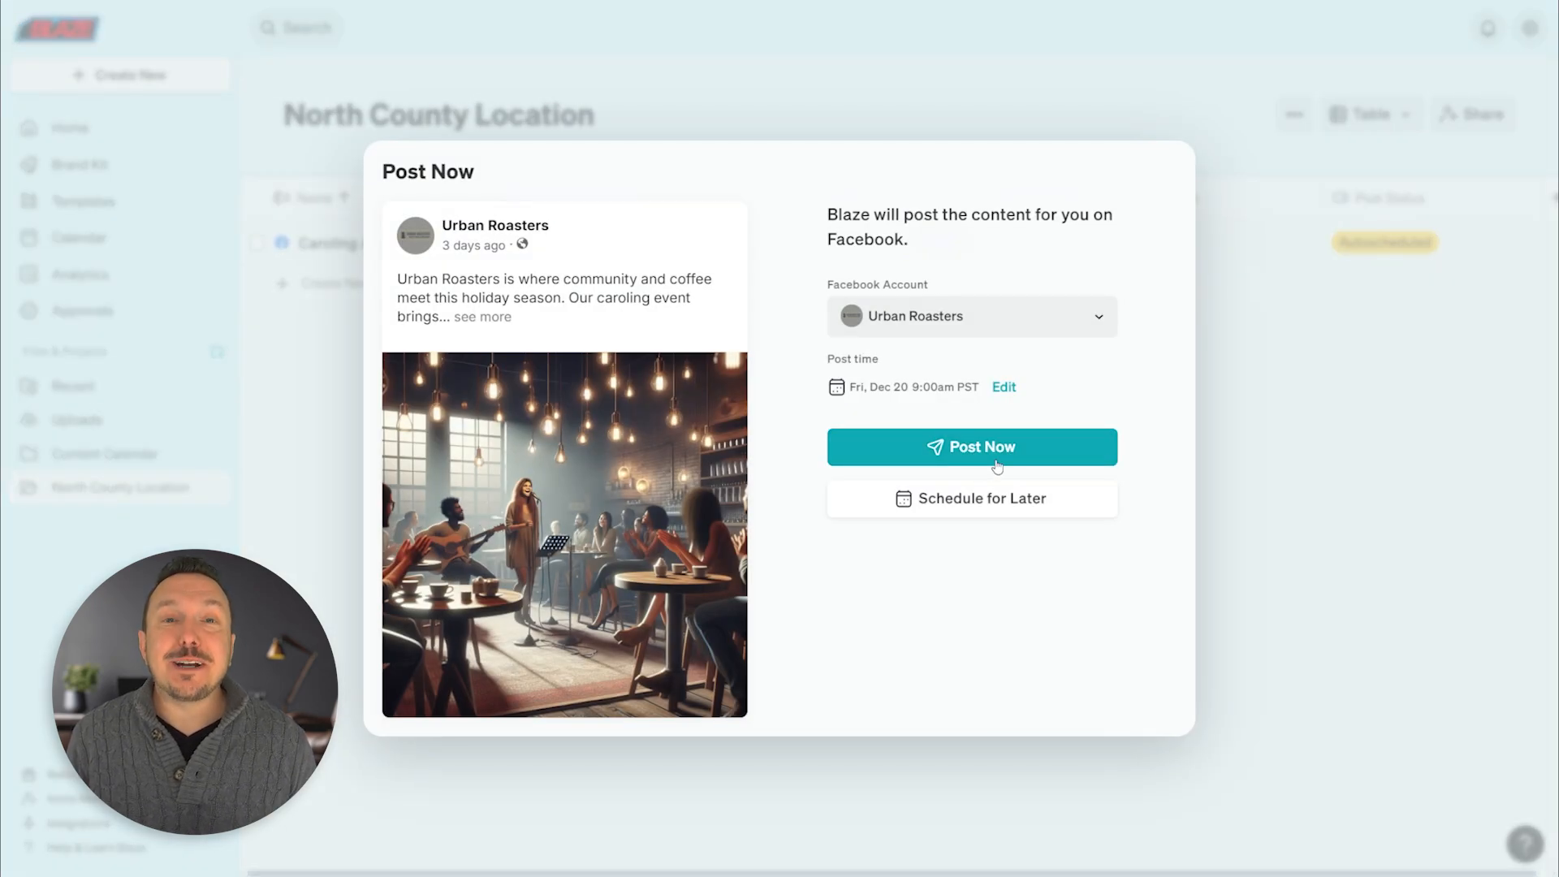